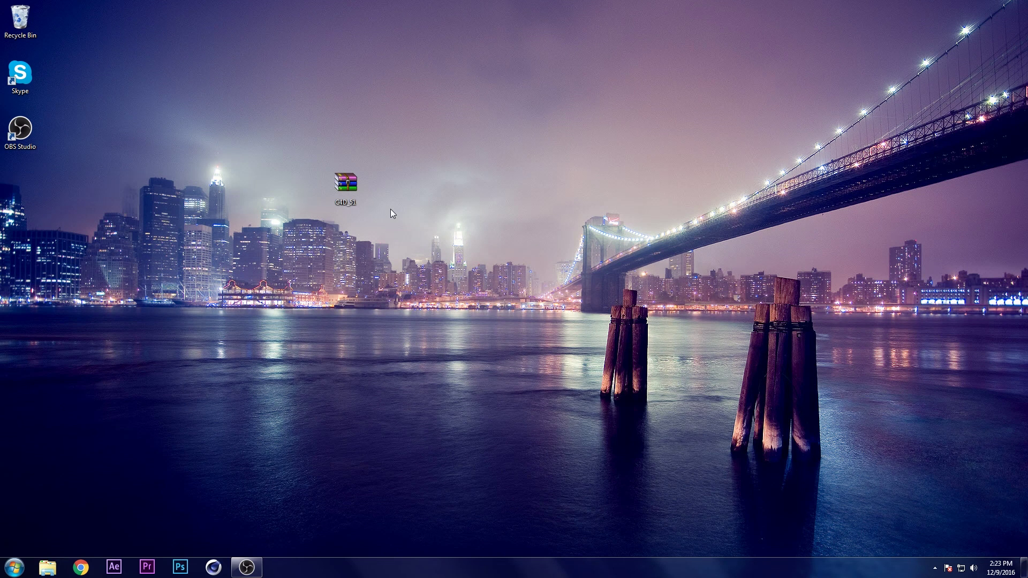
# Extract C4D_51 here with WinRAR and move the Intro Template W. MiG0 folder beside the archive.
pyautogui.doubleClick(343, 173)
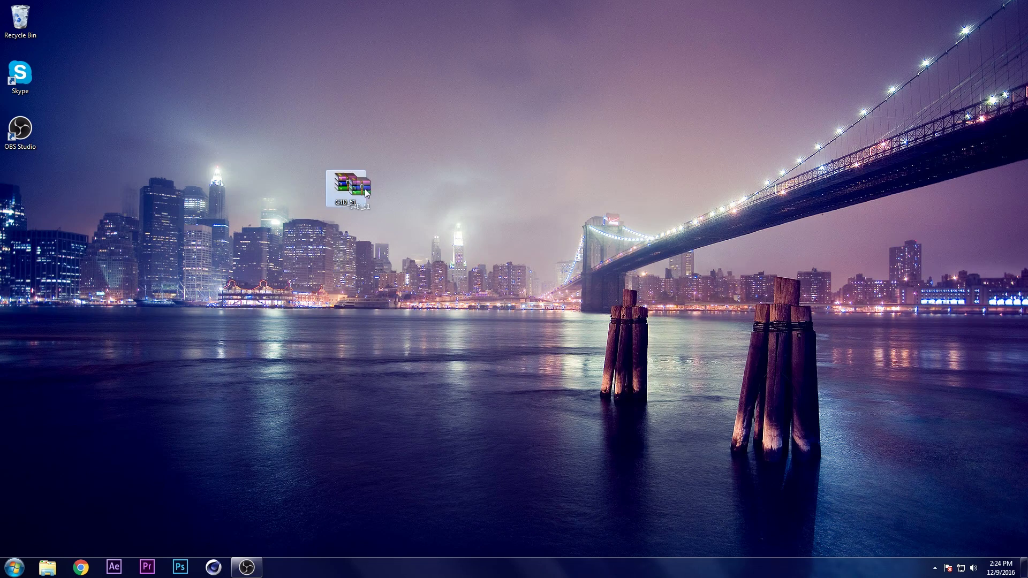
pyautogui.moveTo(364, 188); pyautogui.dragTo(353, 186)
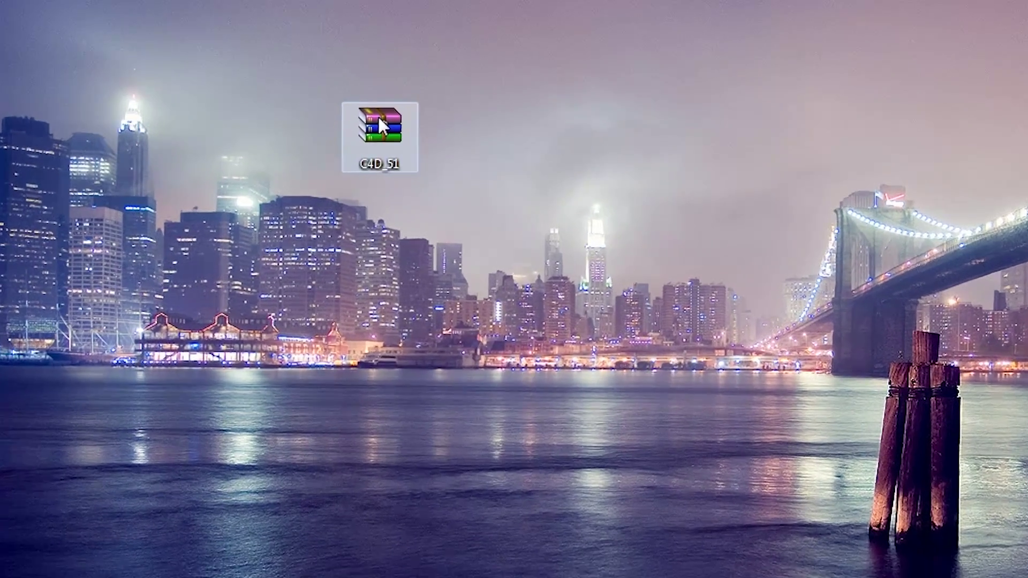
pyautogui.rightClick(379, 119)
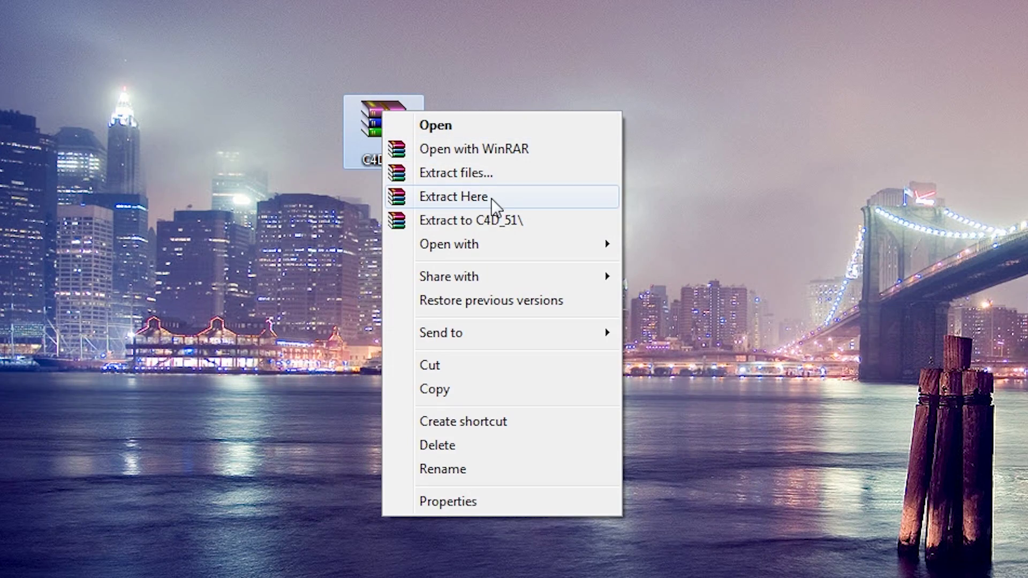
pyautogui.click(499, 199)
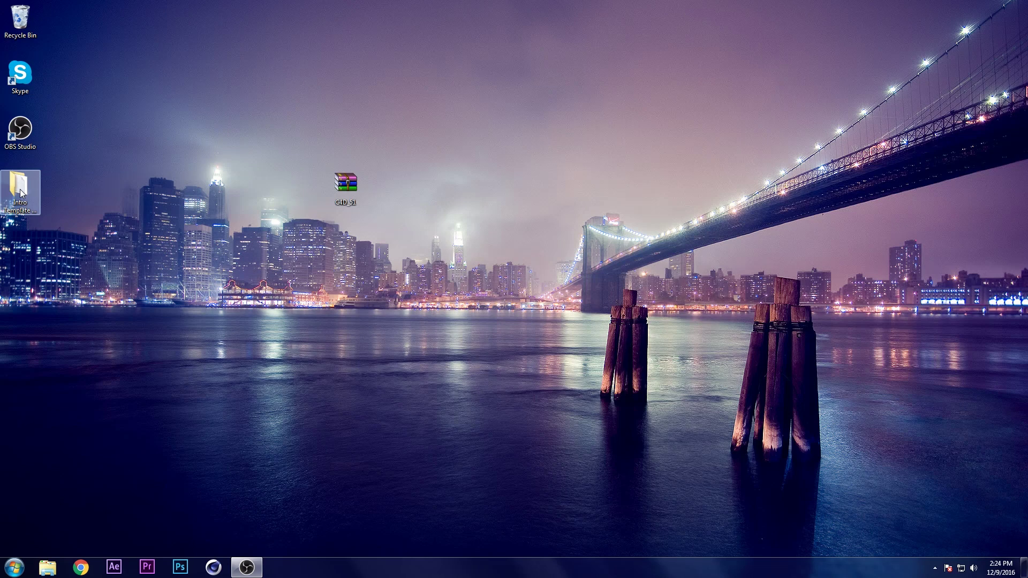
pyautogui.moveTo(21, 194); pyautogui.dragTo(379, 199)
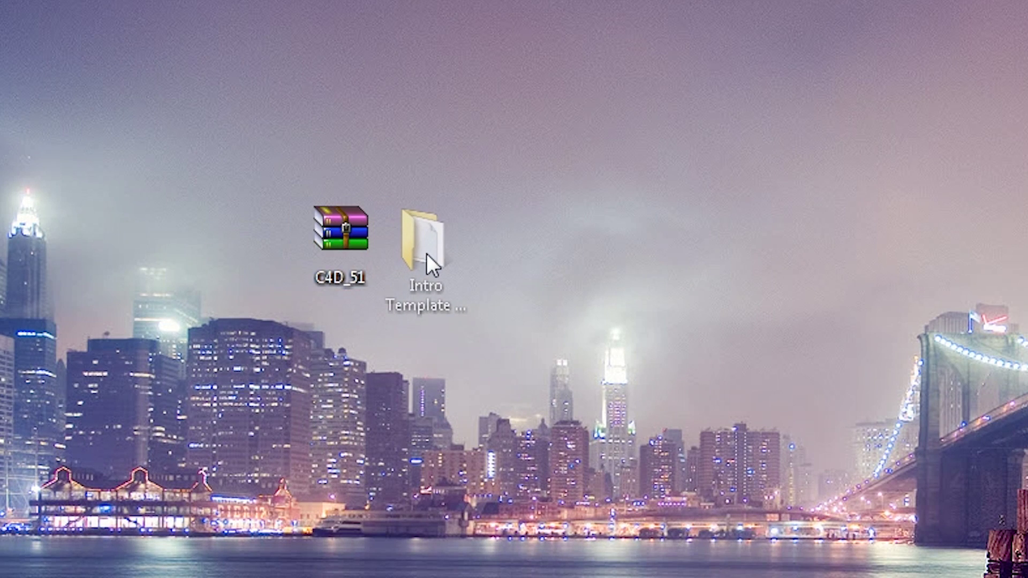
pyautogui.moveTo(427, 249); pyautogui.dragTo(415, 248)
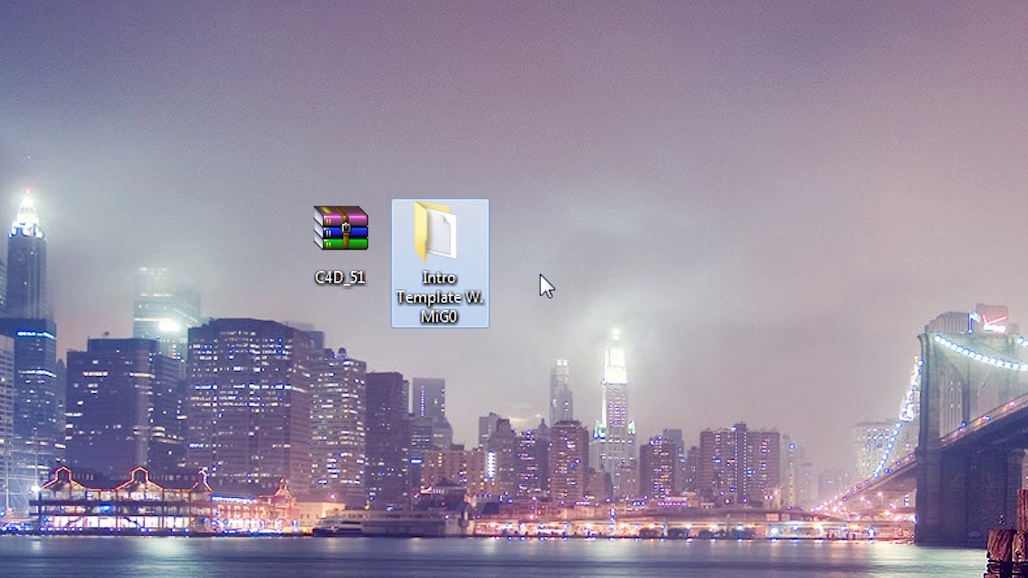
# Open Intro Template W. MiG0, then the V1 folder, and play the Preview v1 video.
pyautogui.doubleClick(451, 244)
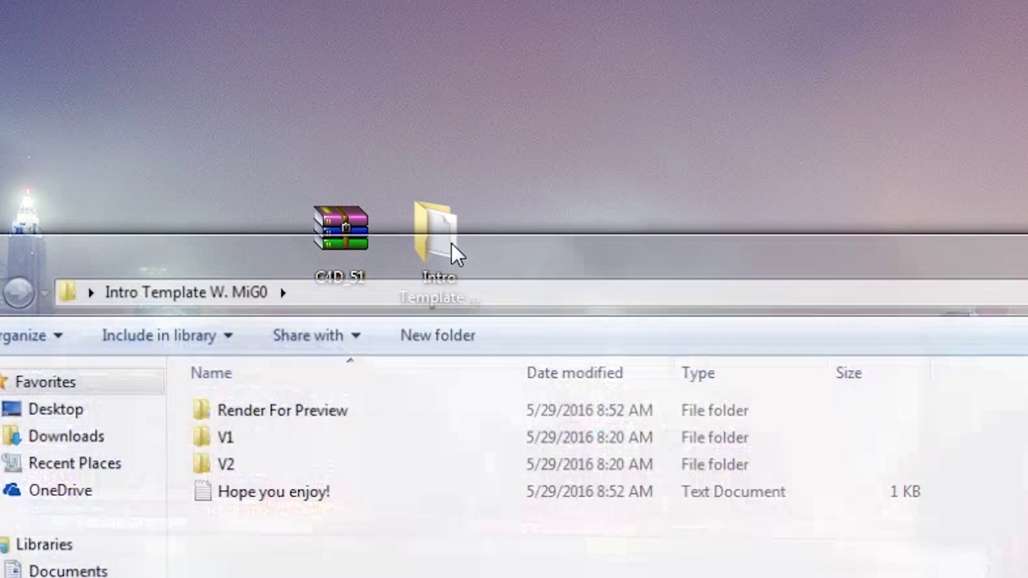
pyautogui.moveTo(485, 267); pyautogui.dragTo(525, 74)
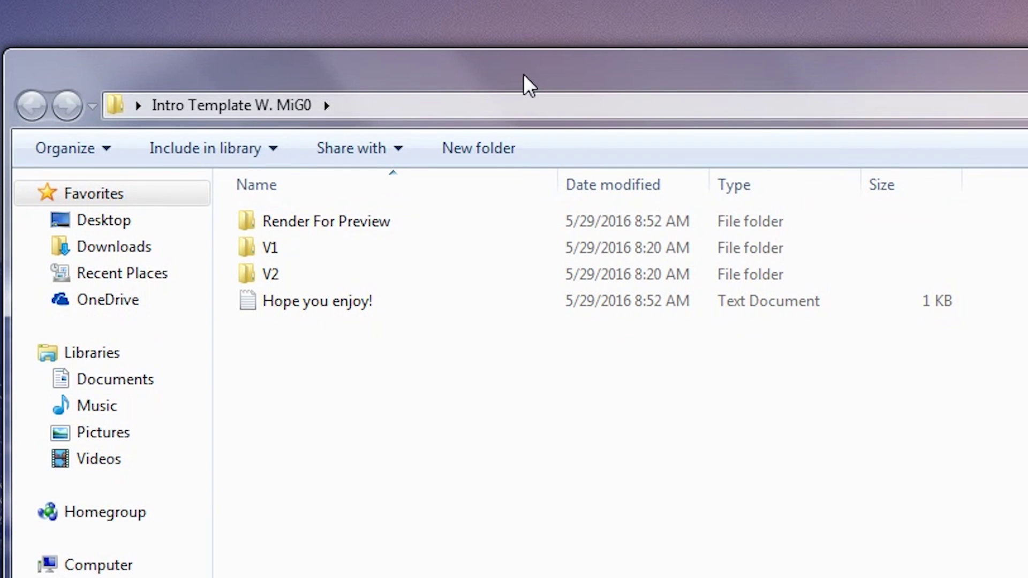
pyautogui.doubleClick(326, 247)
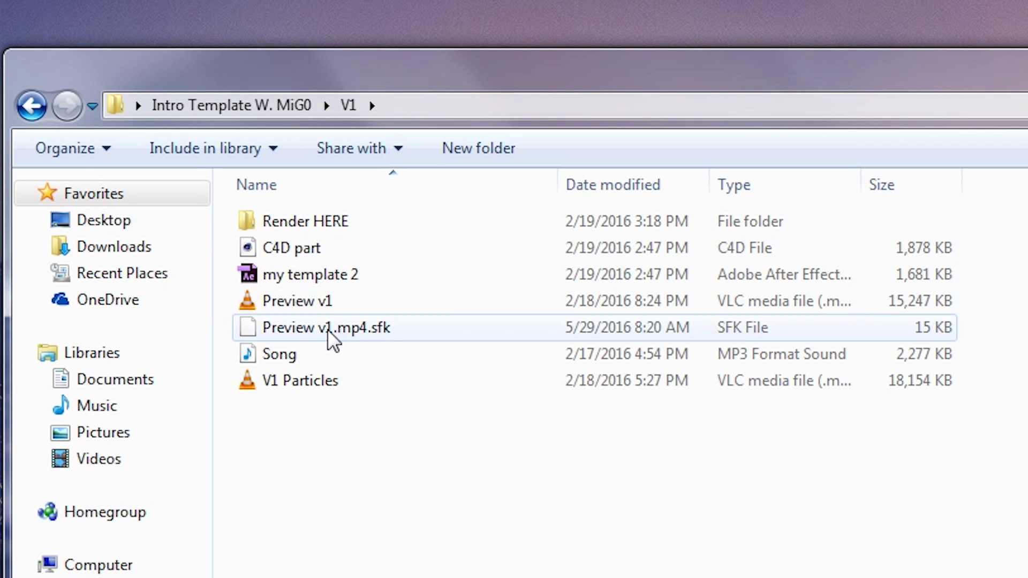
pyautogui.doubleClick(373, 300)
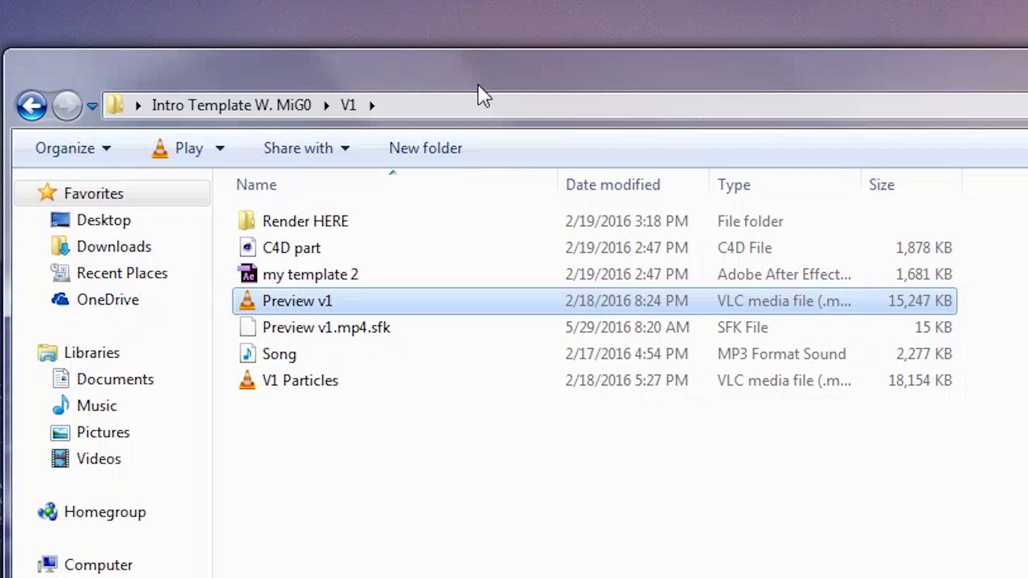
# Open the V2 folder, play Preview V2 in VLC, and select the C4D part file.
pyautogui.click(266, 104)
pyautogui.doubleClick(308, 264)
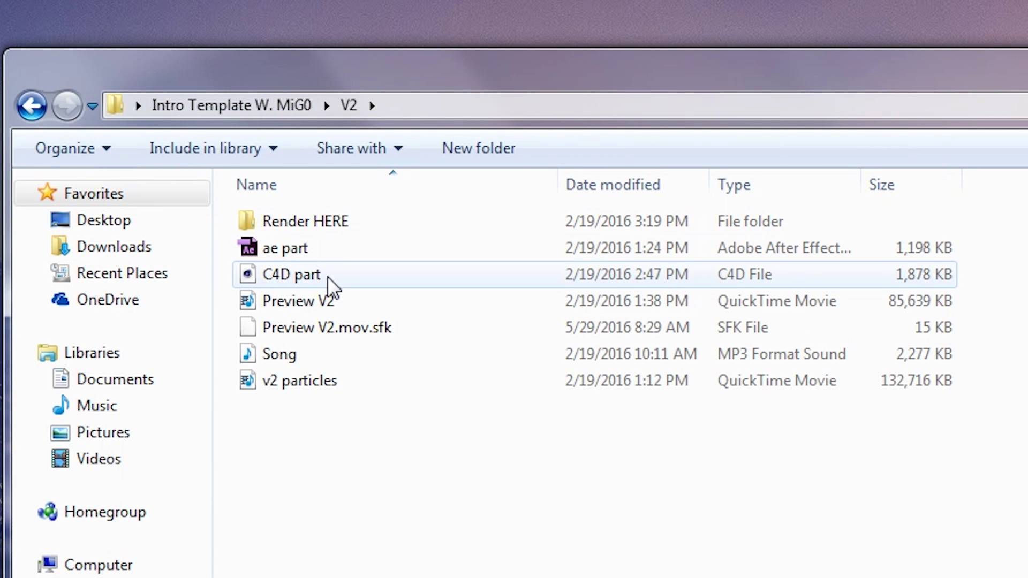
pyautogui.click(333, 301)
pyautogui.rightClick(334, 303)
pyautogui.moveTo(411, 375)
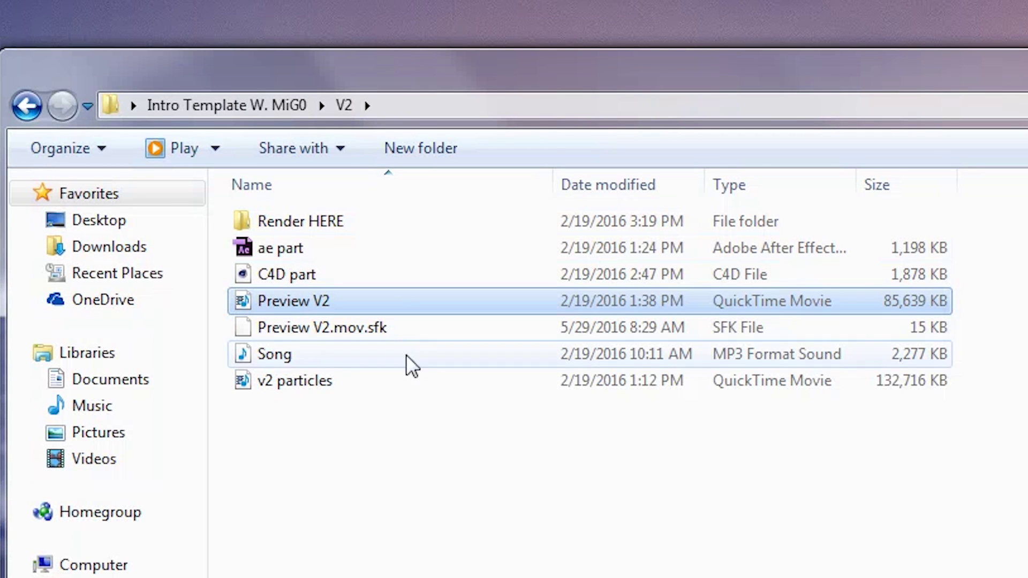
pyautogui.click(488, 488)
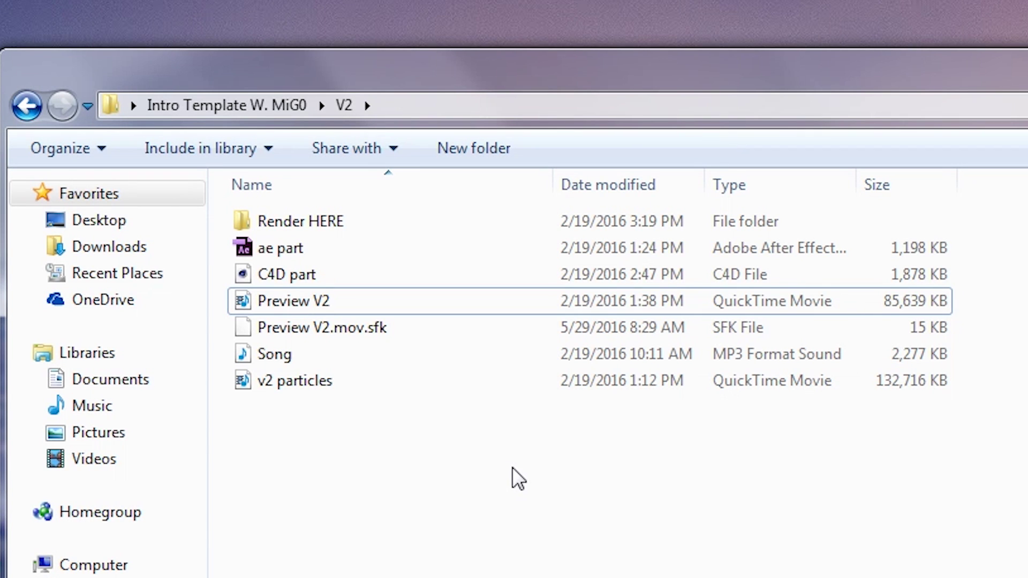
pyautogui.moveTo(589, 71)
pyautogui.mouseDown()
pyautogui.moveTo(587, 91)
pyautogui.moveTo(597, 79)
pyautogui.mouseUp()
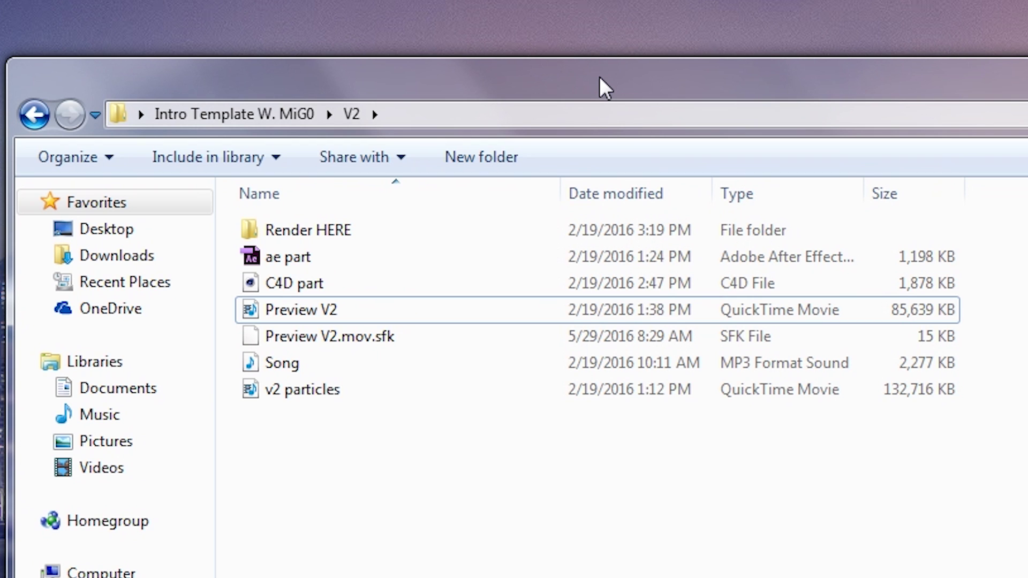
pyautogui.click(339, 286)
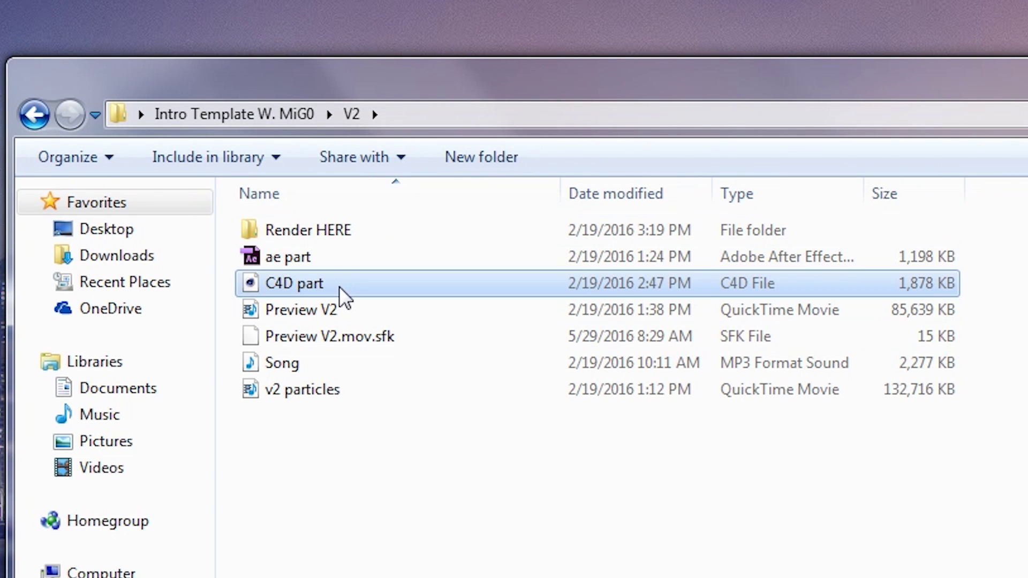
# Open the C4D part scene, change the first TEXT object from NAME to Tutorial, and copy it.
pyautogui.doubleClick(395, 284)
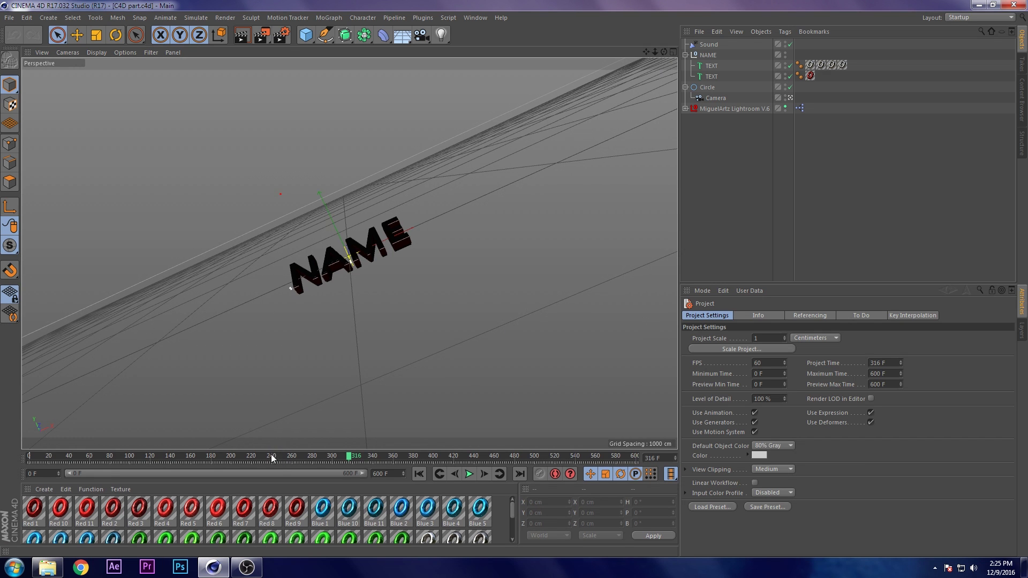
pyautogui.moveTo(271, 454)
pyautogui.mouseDown()
pyautogui.moveTo(239, 456)
pyautogui.moveTo(252, 457)
pyautogui.mouseUp()
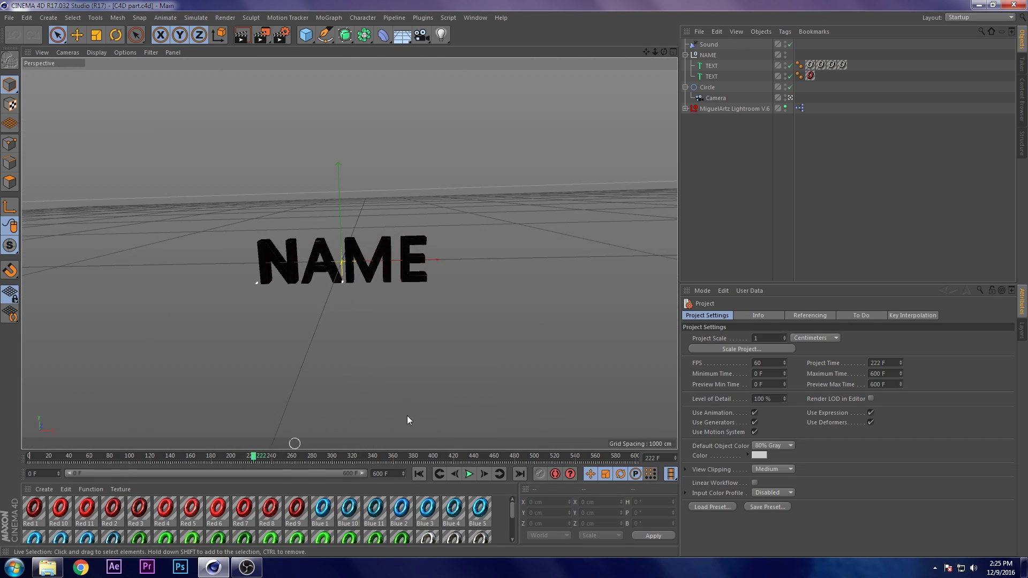
pyautogui.click(703, 54)
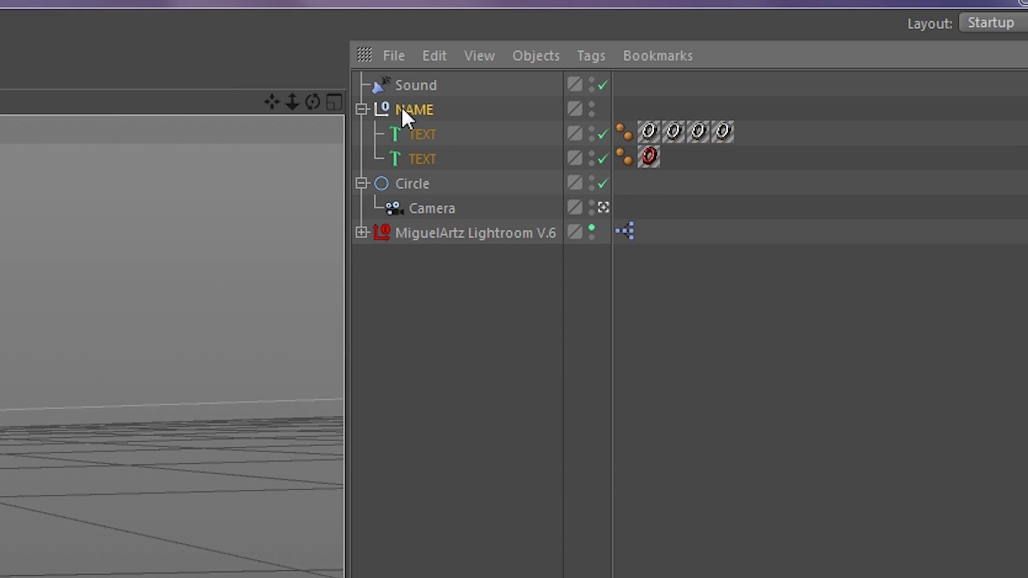
pyautogui.click(429, 135)
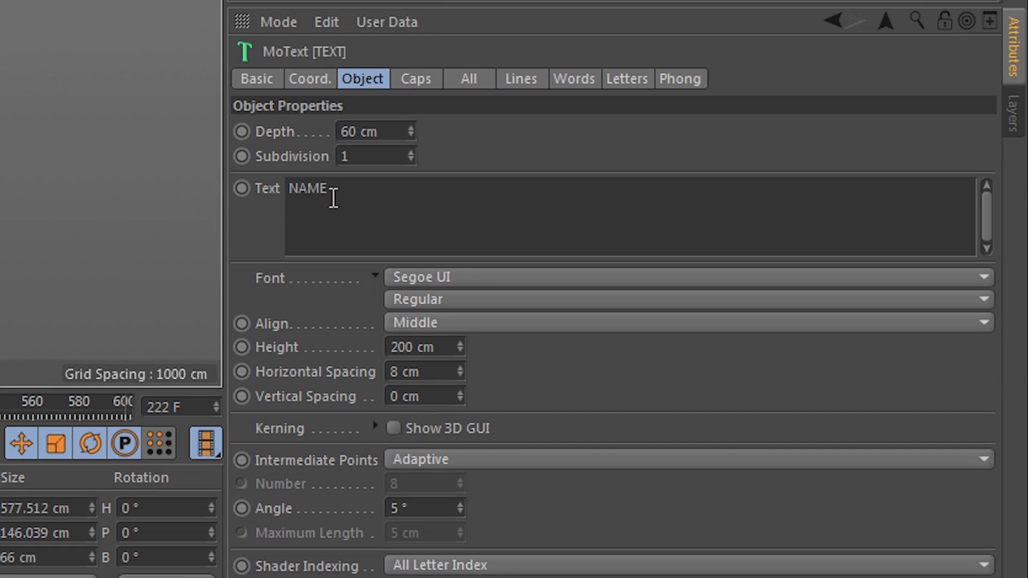
pyautogui.click(292, 202)
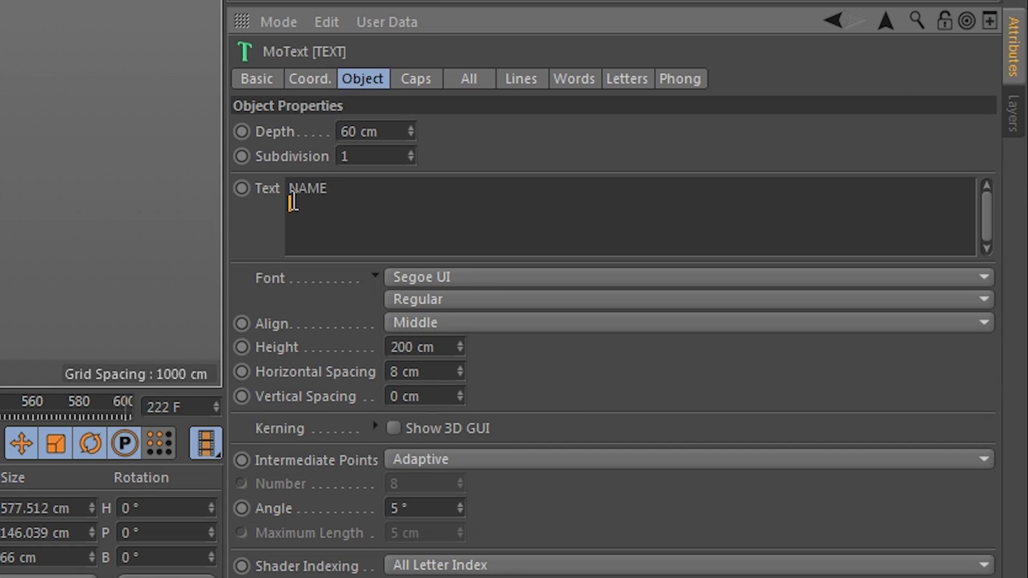
pyautogui.moveTo(293, 203); pyautogui.dragTo(286, 187)
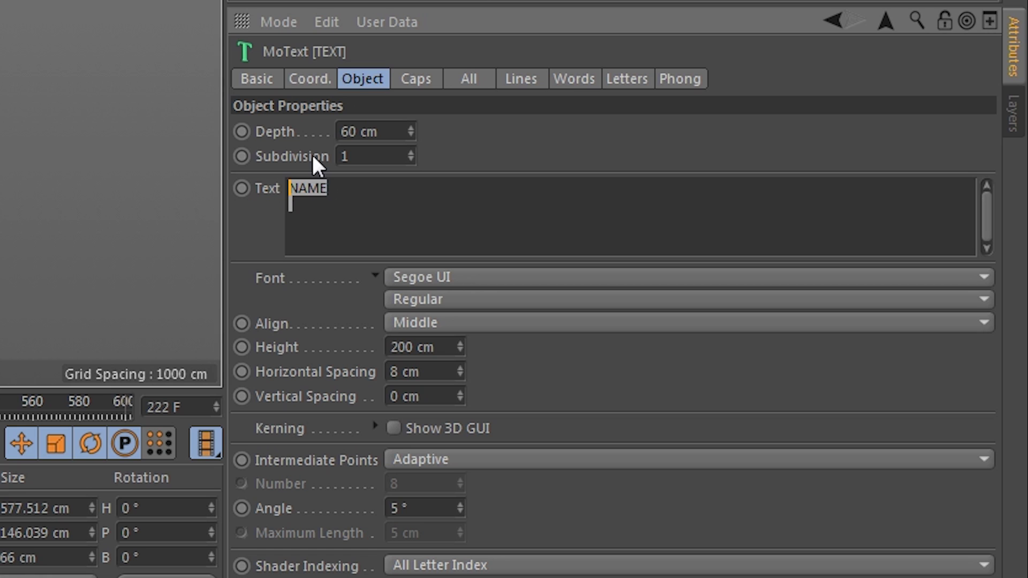
pyautogui.write('T')
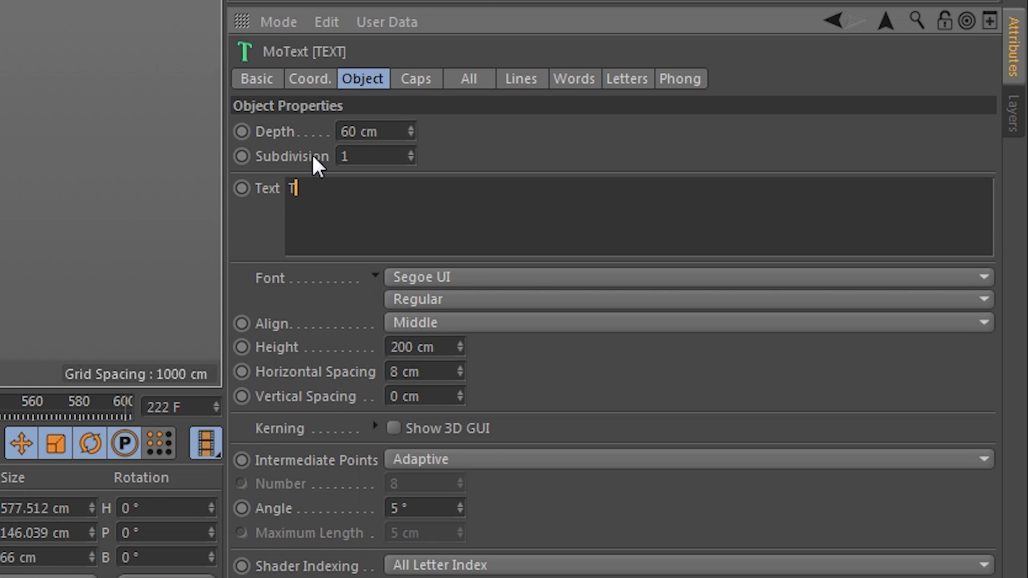
pyautogui.write('utorial')
pyautogui.rightClick(316, 194)
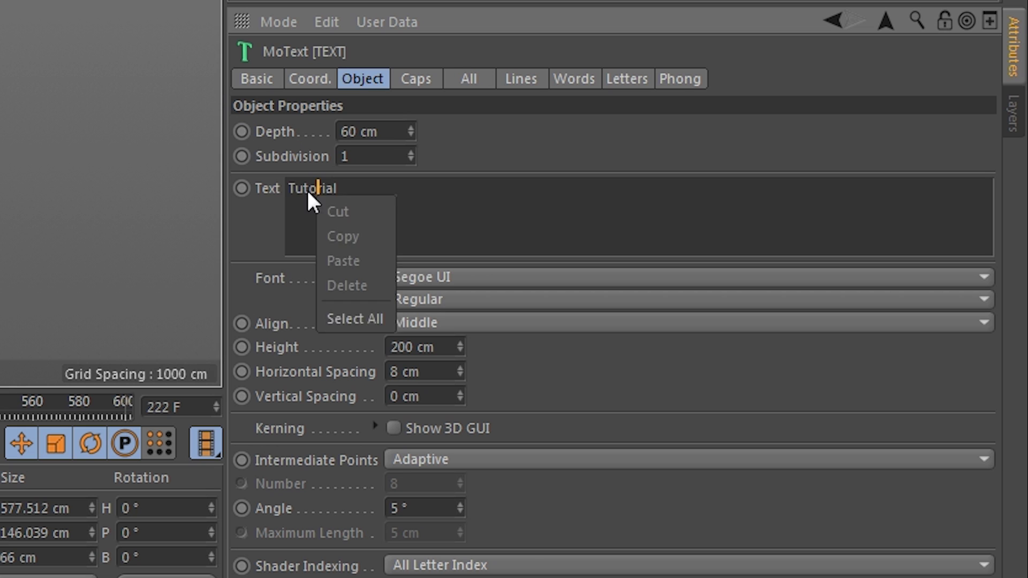
pyautogui.doubleClick(307, 189)
pyautogui.rightClick(306, 189)
pyautogui.click(363, 230)
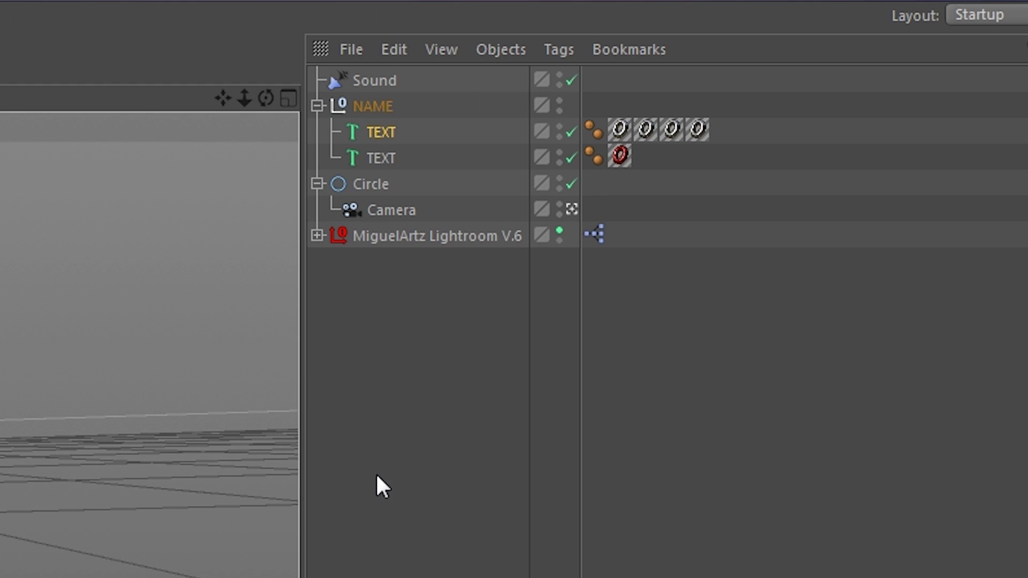
# Paste Tutorial over NAME in the second TEXT object's Text field, then deselect all.
pyautogui.click(389, 155)
pyautogui.doubleClick(321, 202)
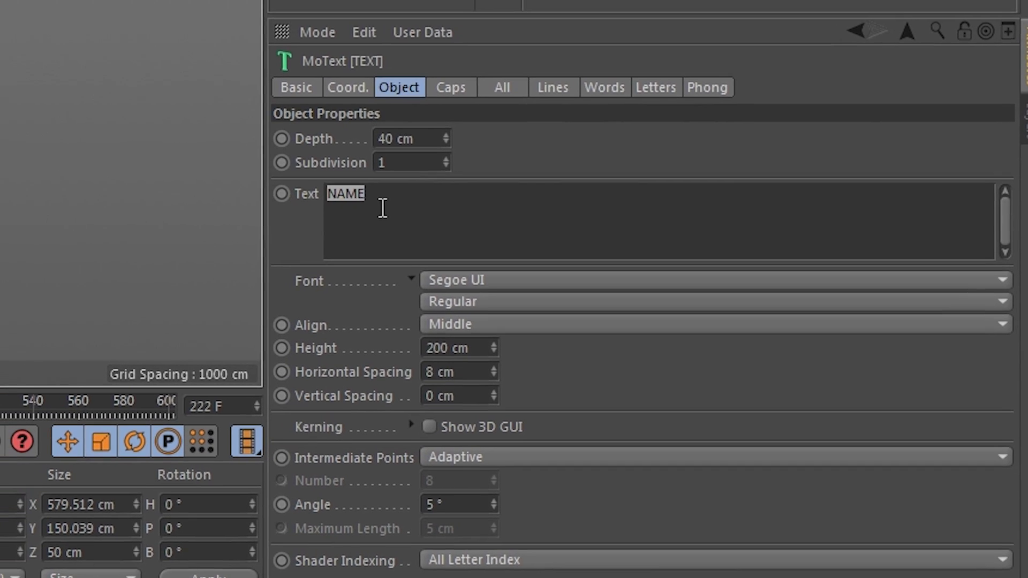
pyautogui.click(324, 207)
pyautogui.doubleClick(369, 213)
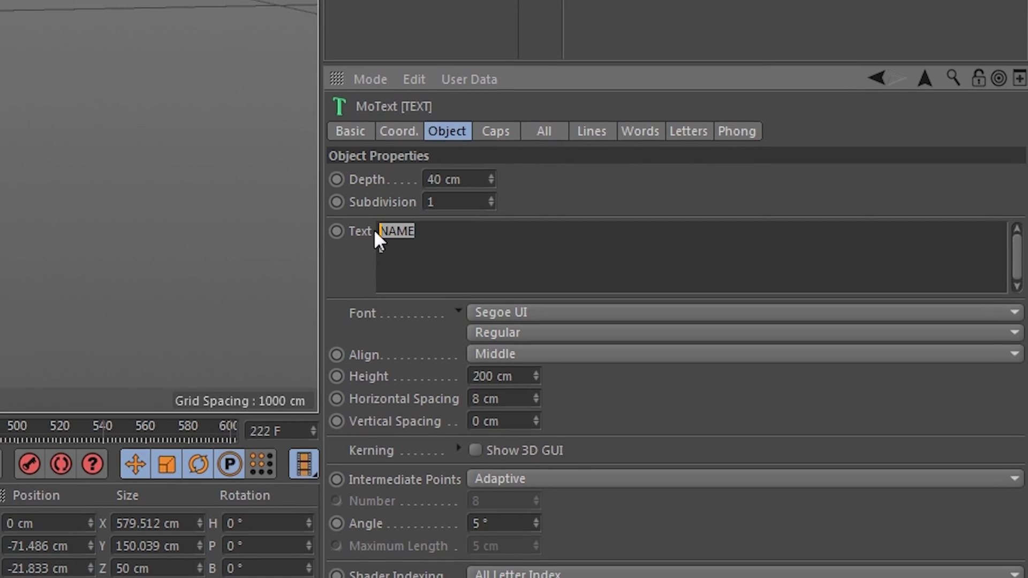
pyautogui.rightClick(375, 214)
pyautogui.click(397, 268)
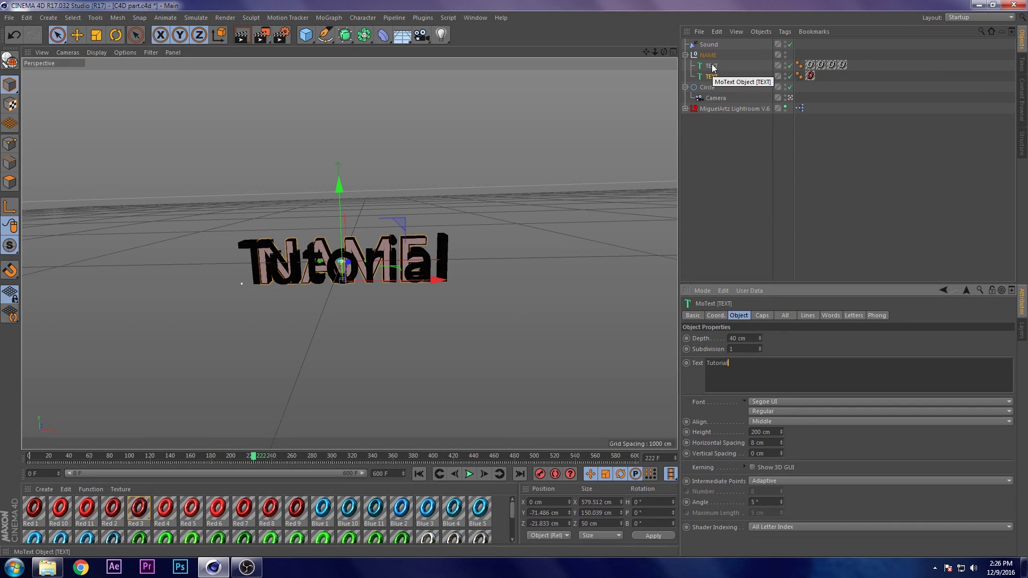
pyautogui.click(723, 188)
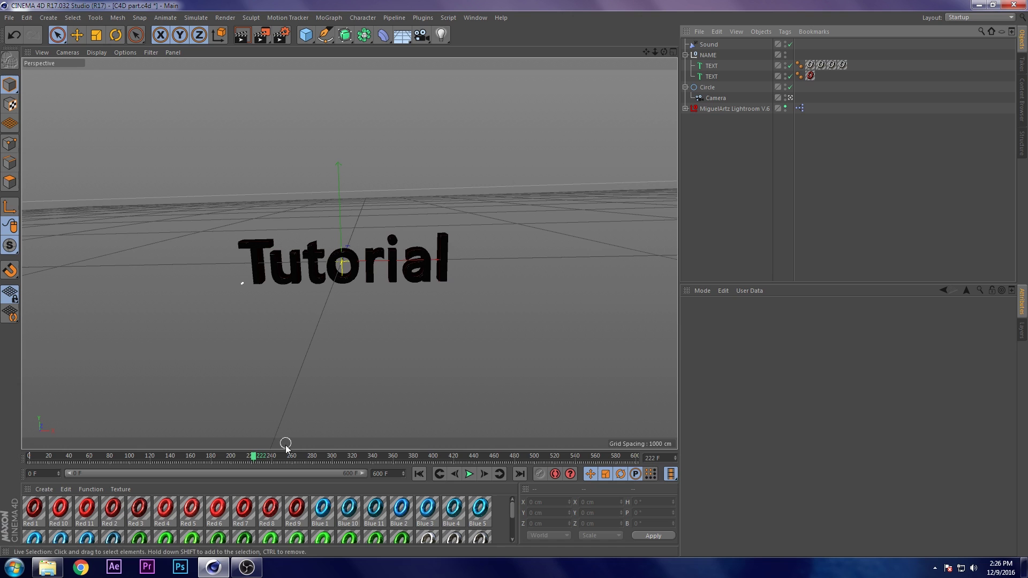
# Change the first TEXT object's Height from 200 cm to 250 cm.
pyautogui.moveTo(241, 460); pyautogui.dragTo(210, 465)
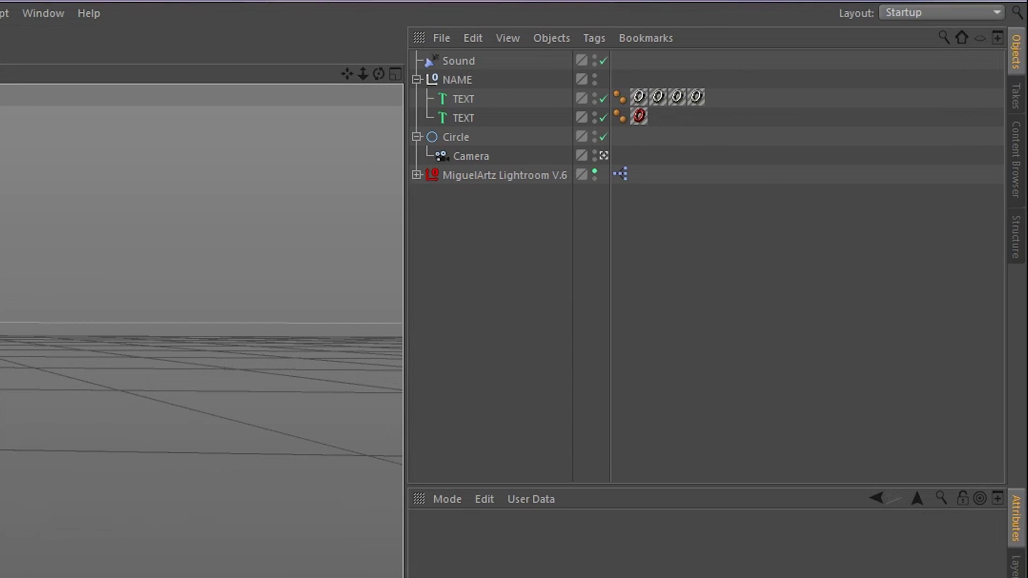
pyautogui.click(465, 98)
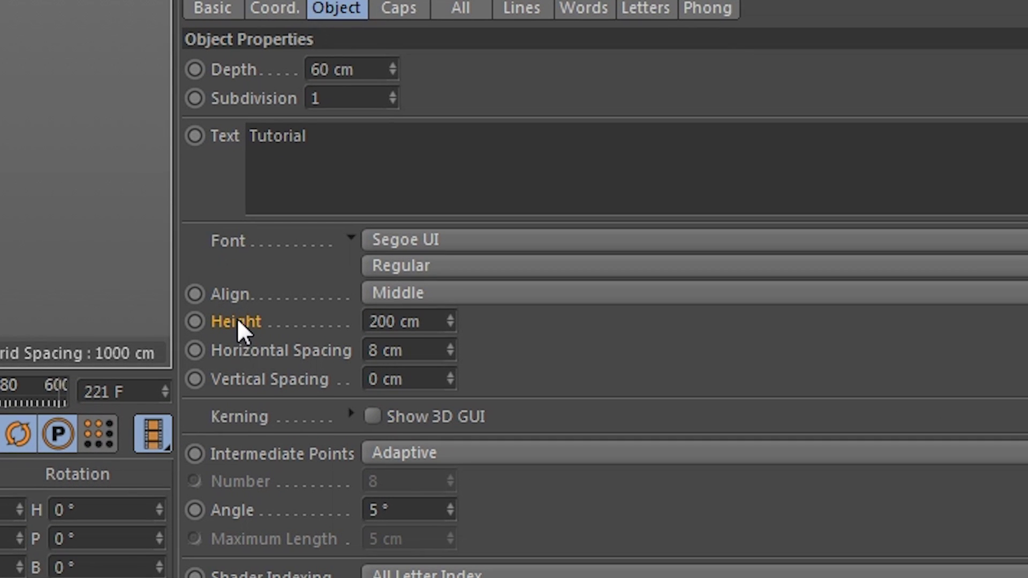
pyautogui.click(398, 324)
pyautogui.moveTo(399, 324); pyautogui.dragTo(378, 323)
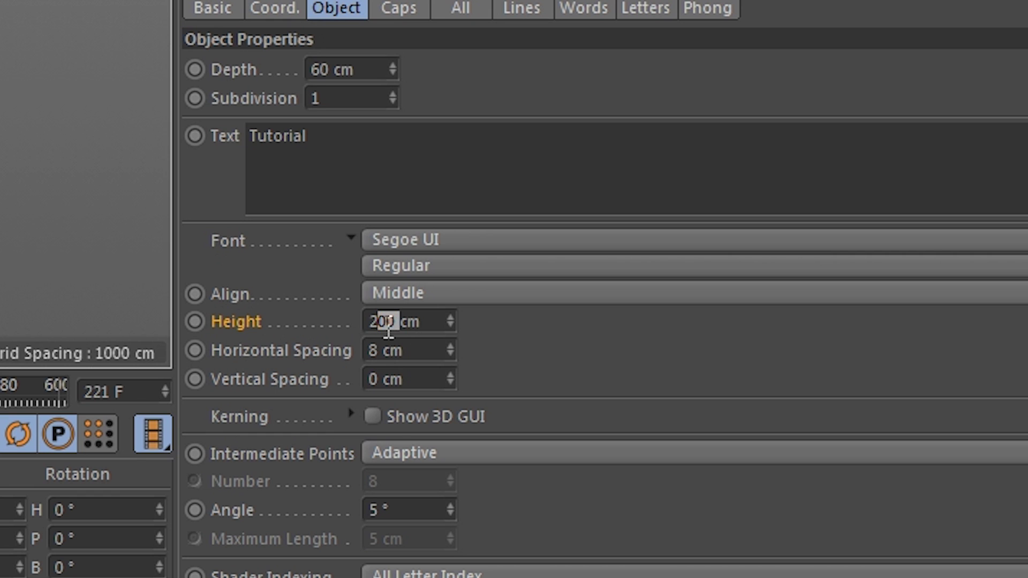
pyautogui.write('50')
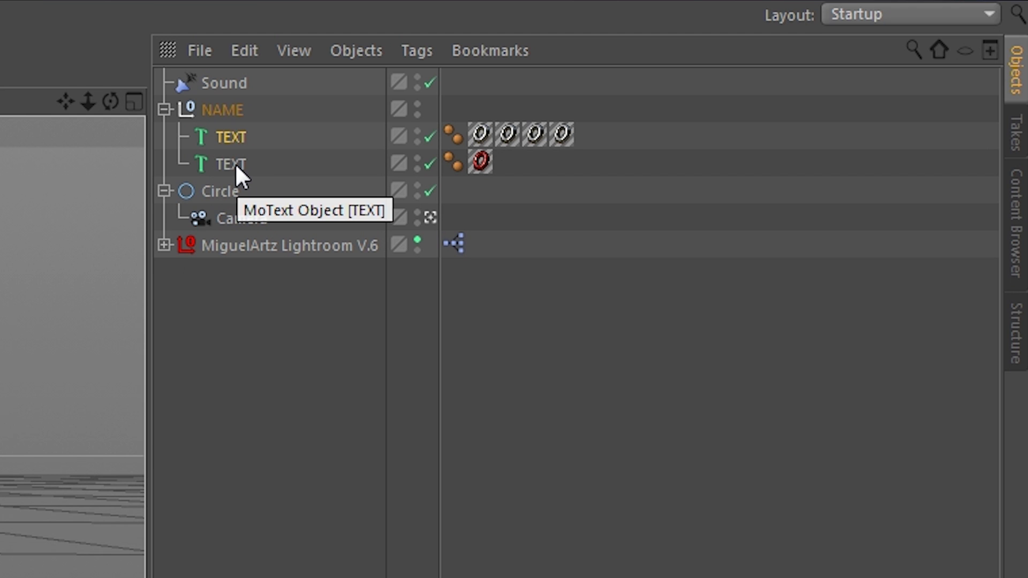
# Change the second TEXT object's Height from 200 cm to 250 cm and preview around frame 221.
pyautogui.click(235, 163)
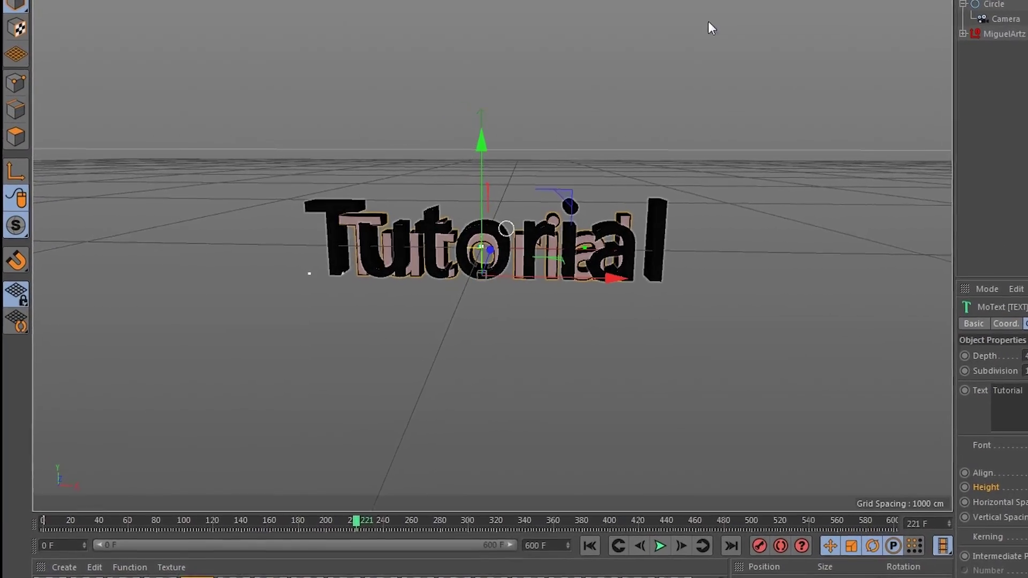
pyautogui.moveTo(503, 332)
pyautogui.keyDown('alt'); pyautogui.mouseDown()
pyautogui.moveTo(429, 334)
pyautogui.moveTo(507, 331)
pyautogui.moveTo(506, 322)
pyautogui.mouseUp(); pyautogui.keyUp('alt')
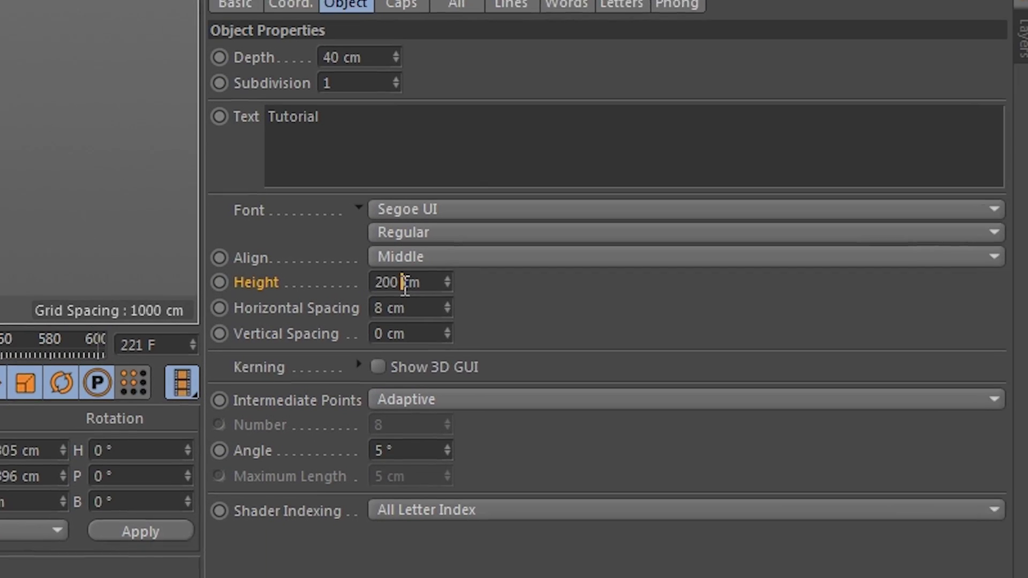
pyautogui.moveTo(404, 282); pyautogui.dragTo(388, 284)
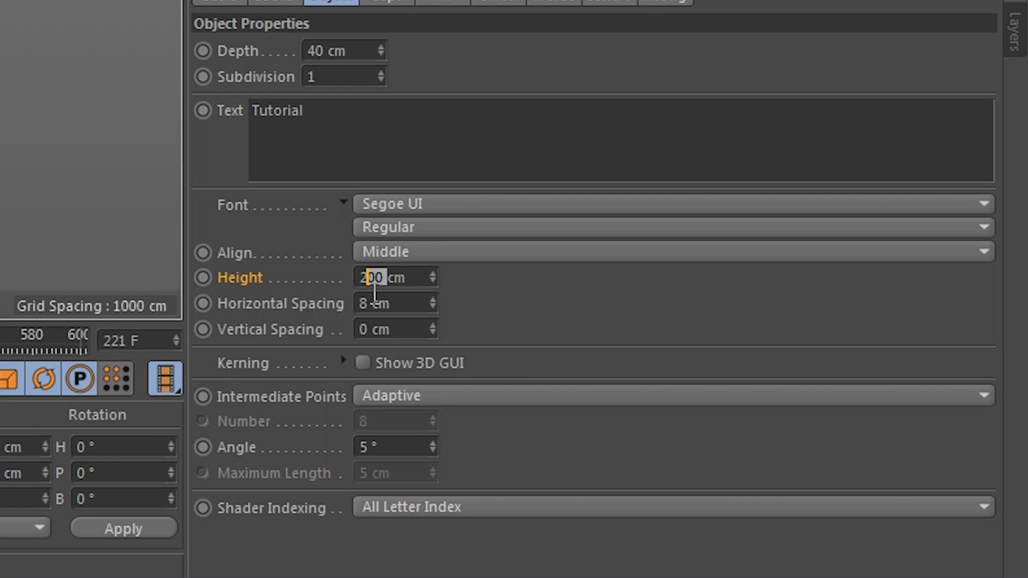
pyautogui.write('50')
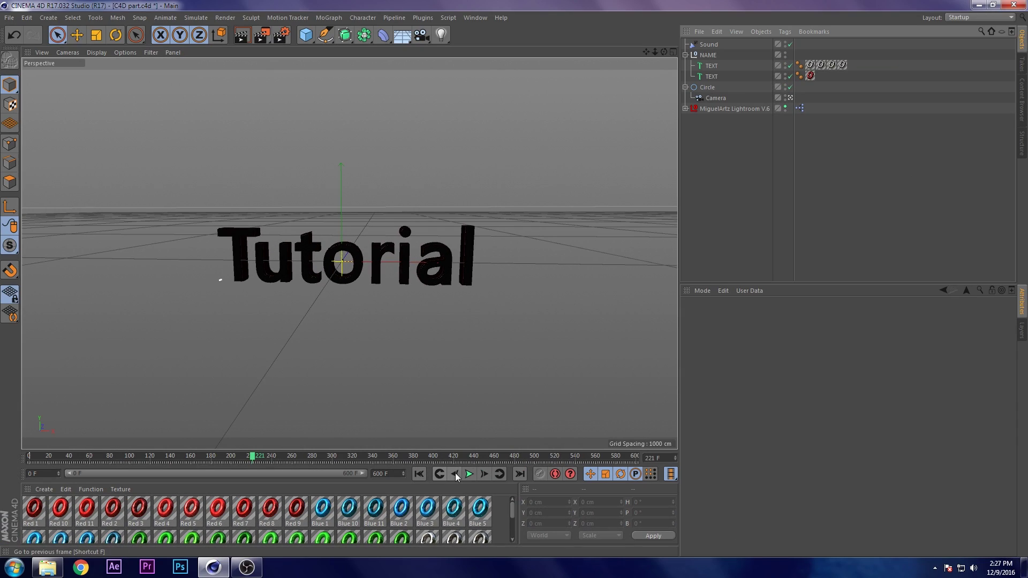
pyautogui.moveTo(250, 462)
pyautogui.mouseDown()
pyautogui.moveTo(206, 456)
pyautogui.moveTo(250, 456)
pyautogui.mouseUp()
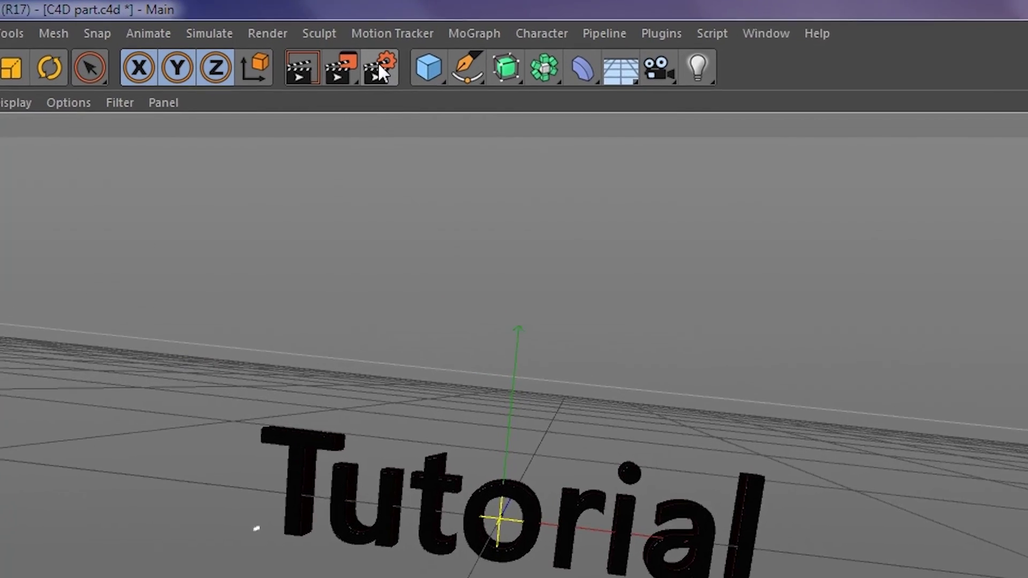
# Set the Render Settings save path to Desktop > Intro Template W. MiG0 > V2 > Render HERE.
pyautogui.click(351, 56)
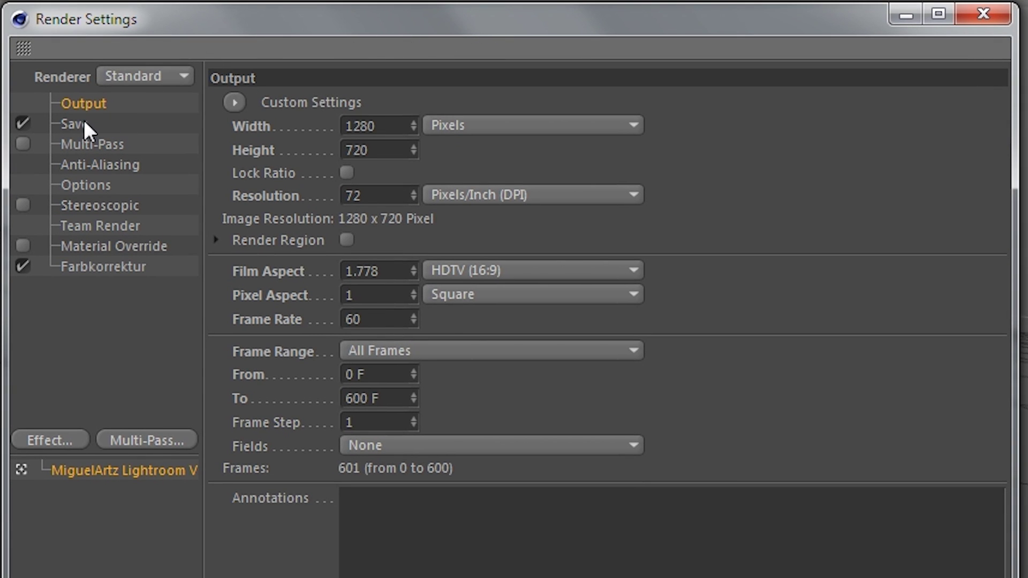
pyautogui.click(82, 123)
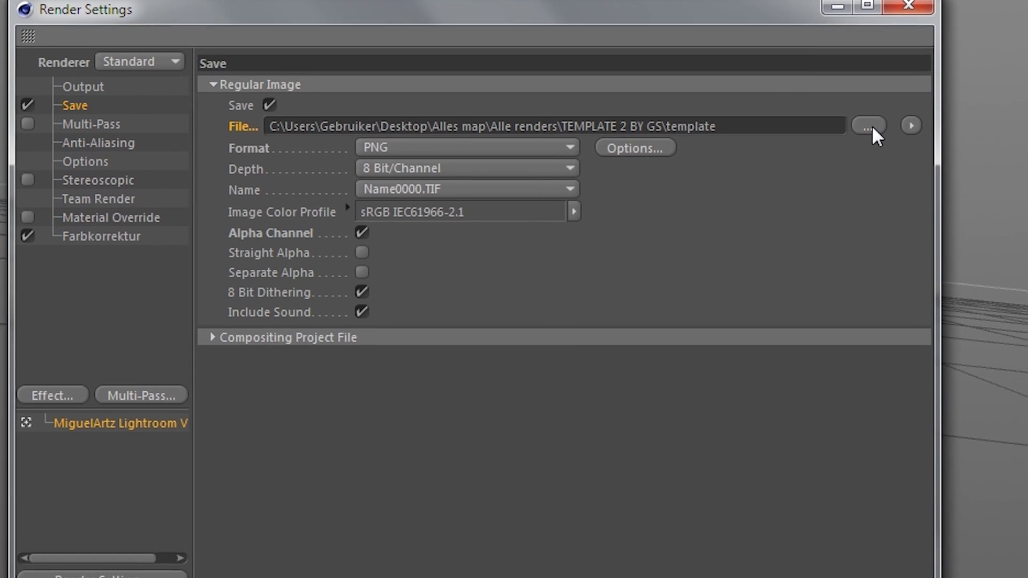
pyautogui.click(870, 126)
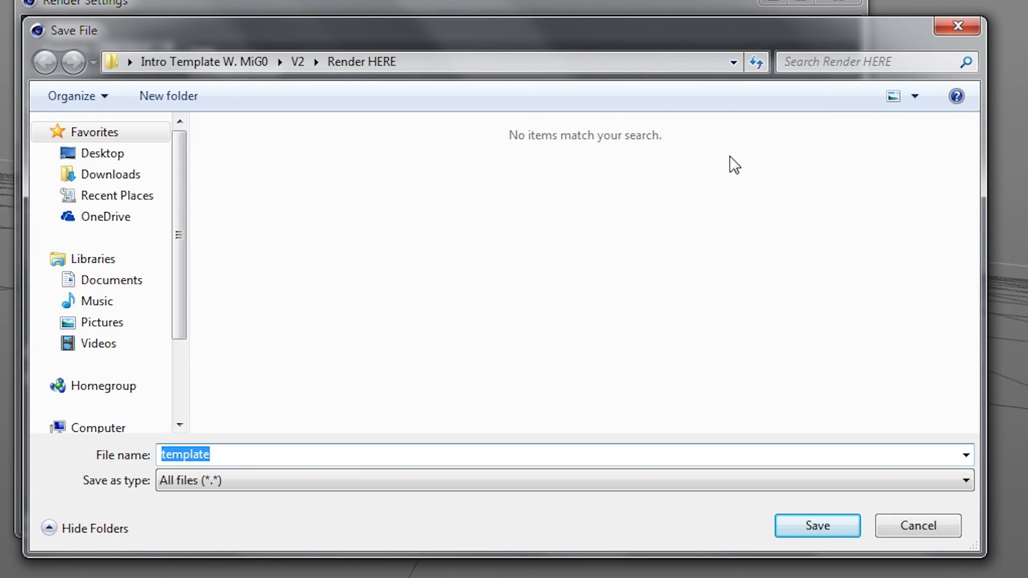
pyautogui.click(127, 157)
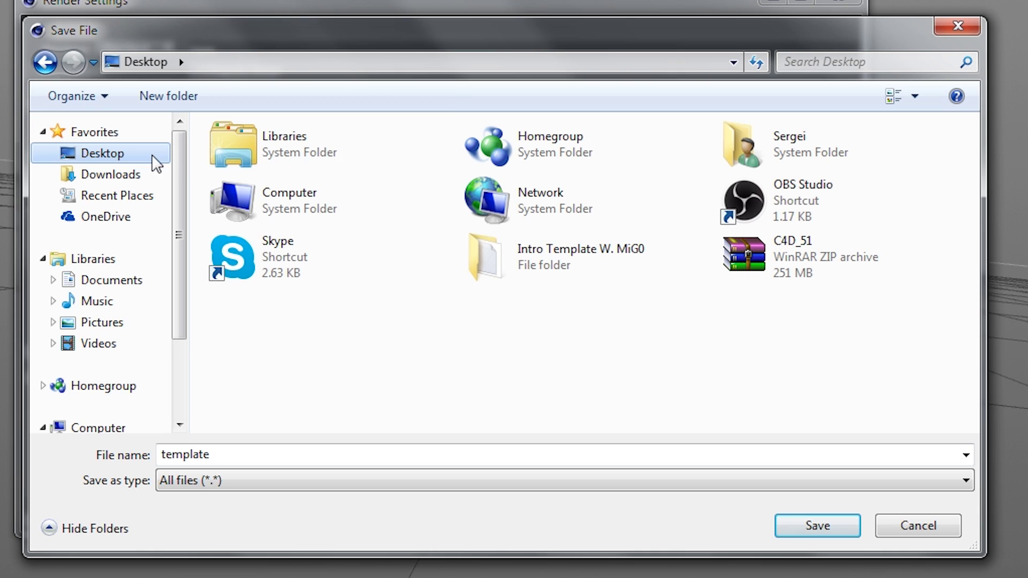
pyautogui.doubleClick(569, 262)
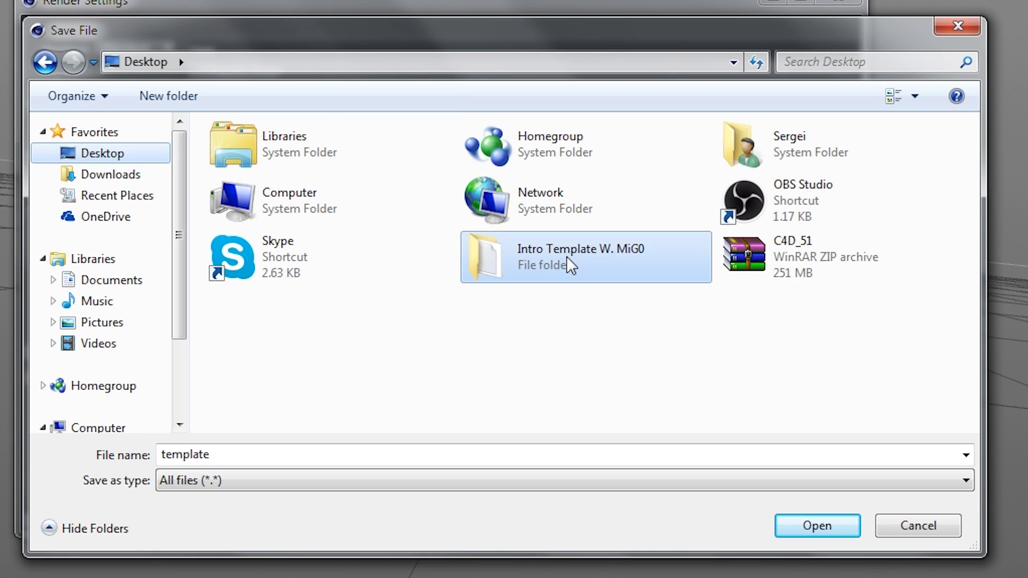
pyautogui.doubleClick(288, 208)
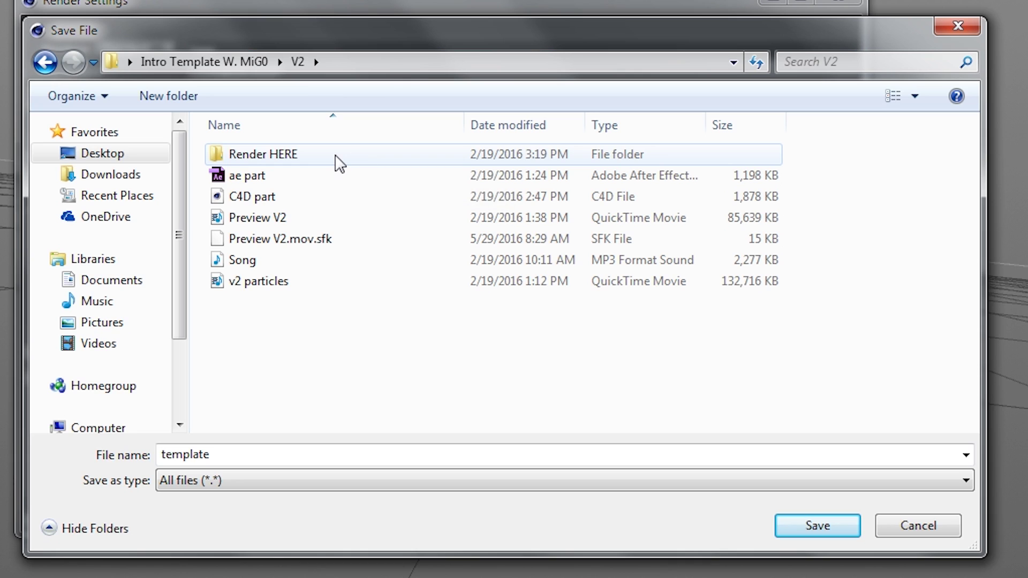
pyautogui.doubleClick(338, 155)
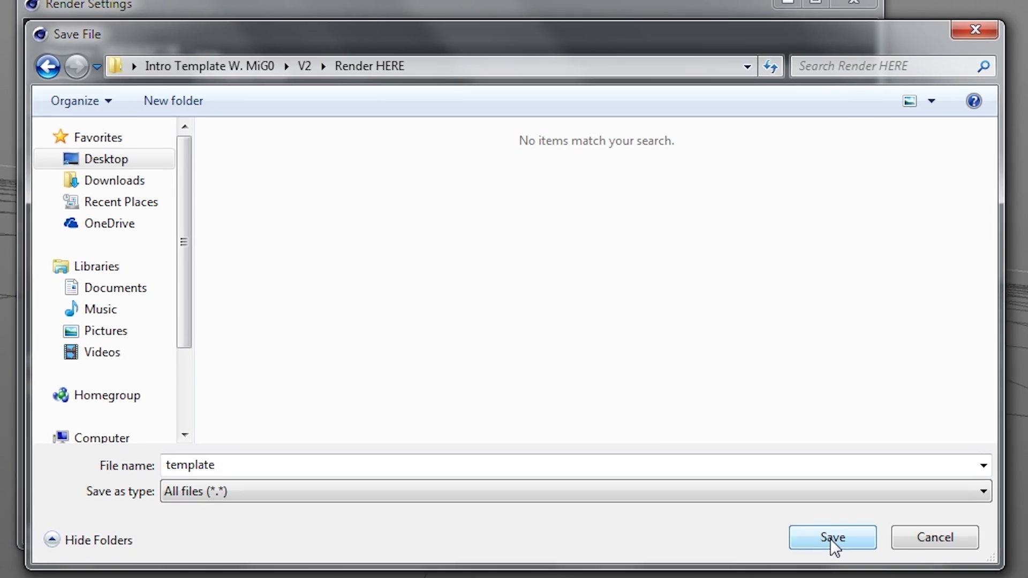
pyautogui.click(815, 526)
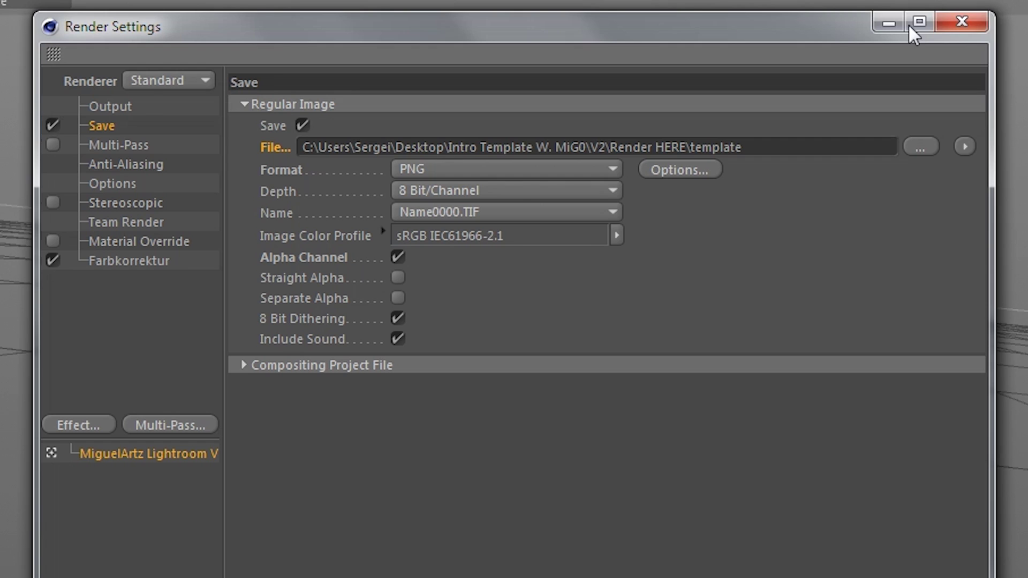
pyautogui.click(953, 16)
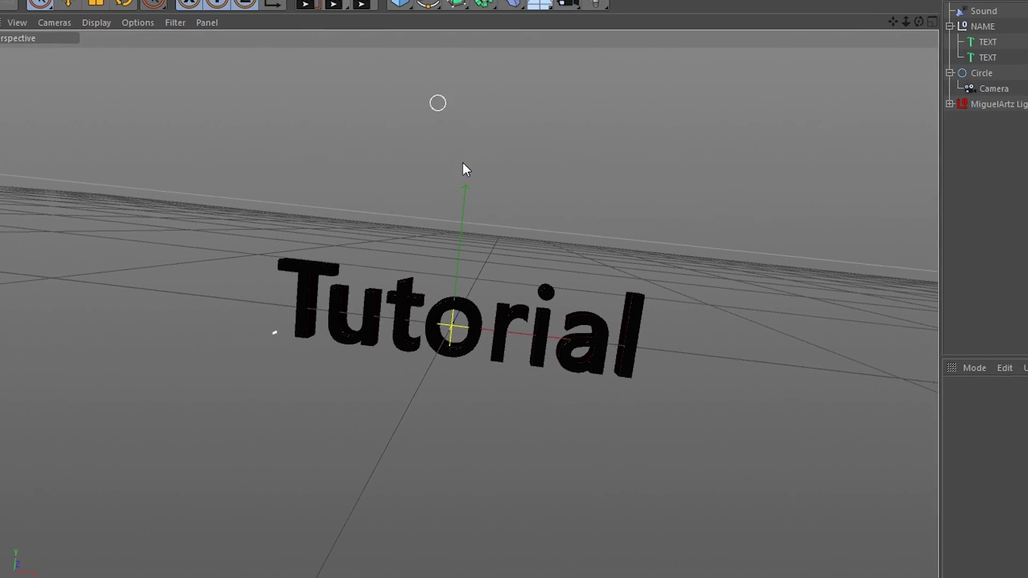
# Scrub to frame 230 and render to the Picture Viewer, accepting the Asset Error warning.
pyautogui.moveTo(297, 566); pyautogui.dragTo(270, 570)
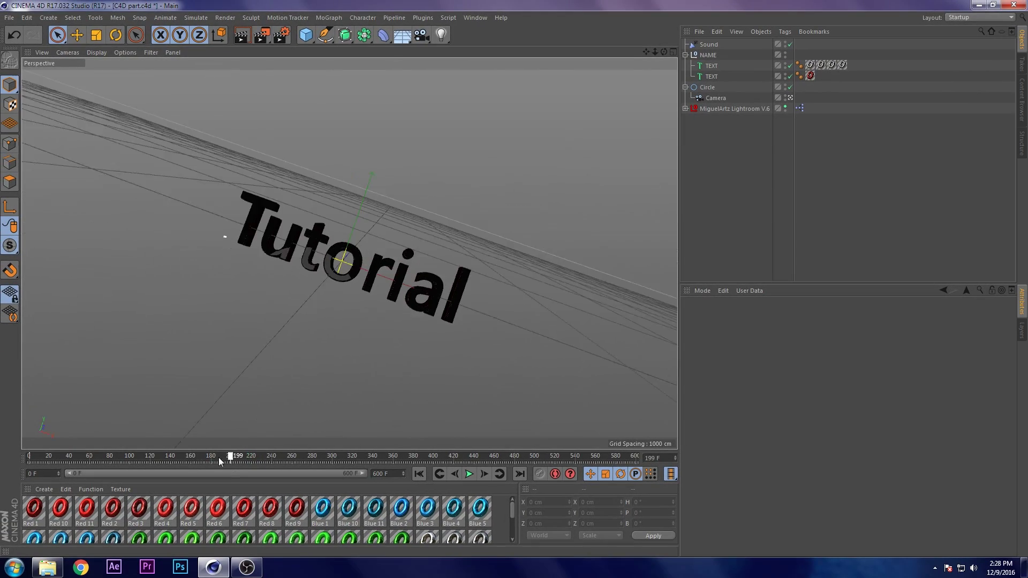
pyautogui.moveTo(231, 460); pyautogui.dragTo(261, 461)
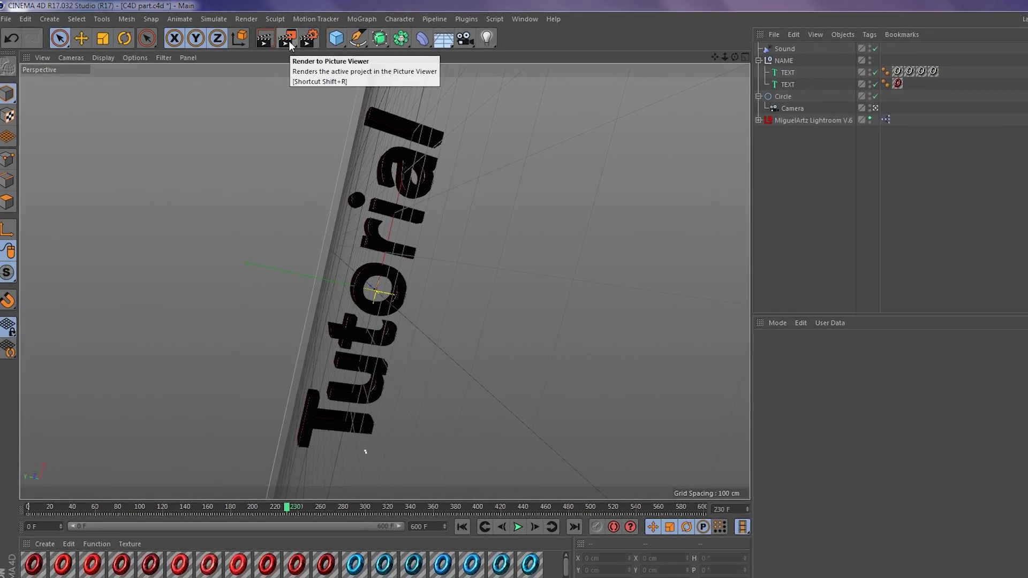
pyautogui.click(305, 42)
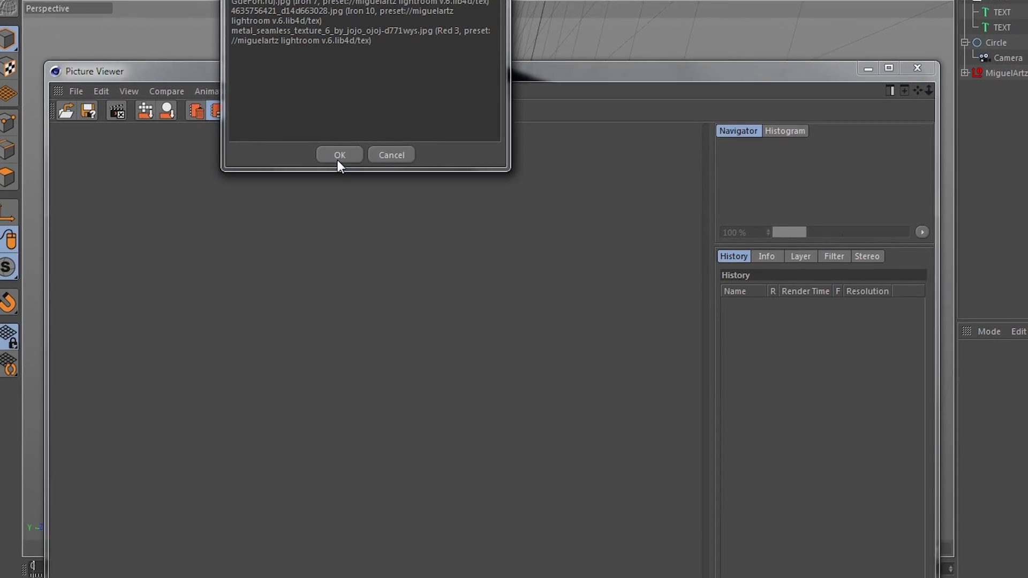
pyautogui.click(340, 155)
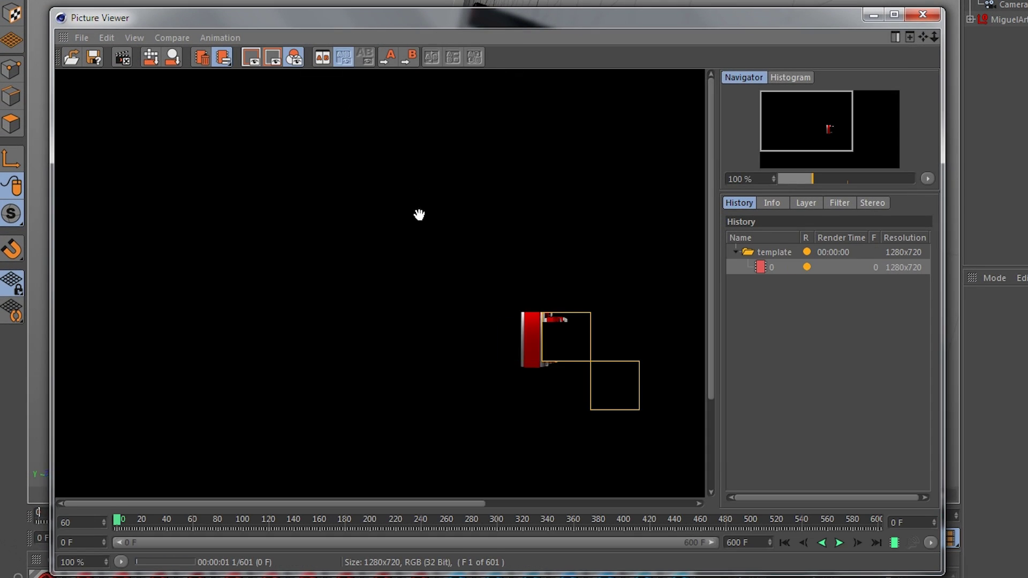
pyautogui.scroll(-4, 406, 261)
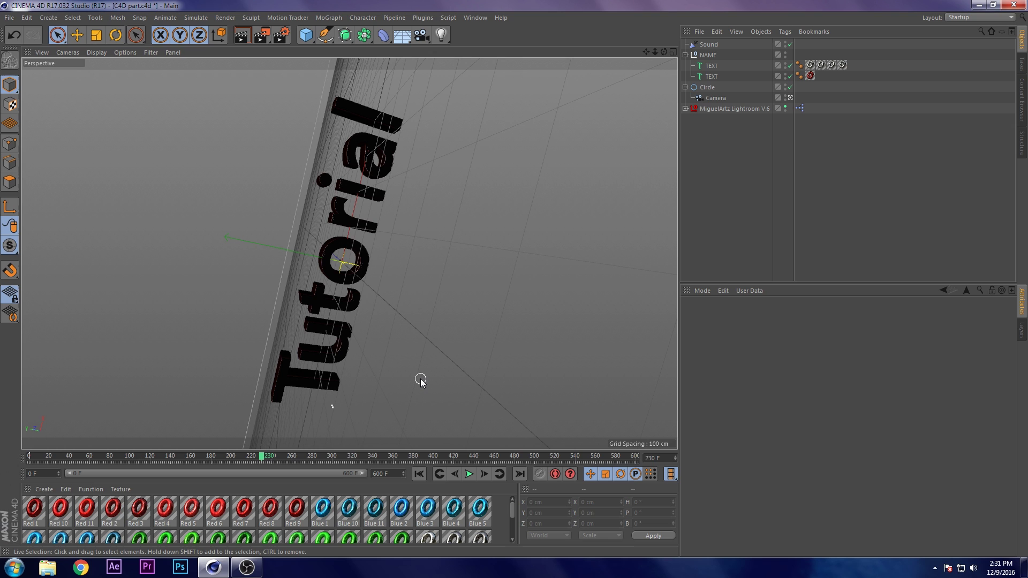
# Quit Cinema 4D with Alt+F4, choosing not to save the C4D part project.
pyautogui.click(214, 569)
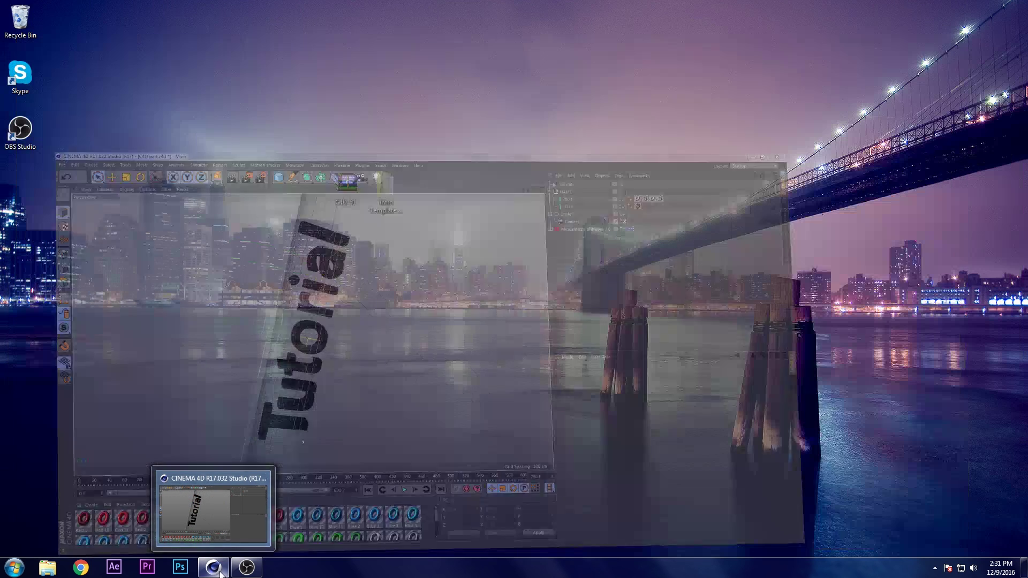
pyautogui.click(215, 569)
pyautogui.hotkey('alt', 'F4')
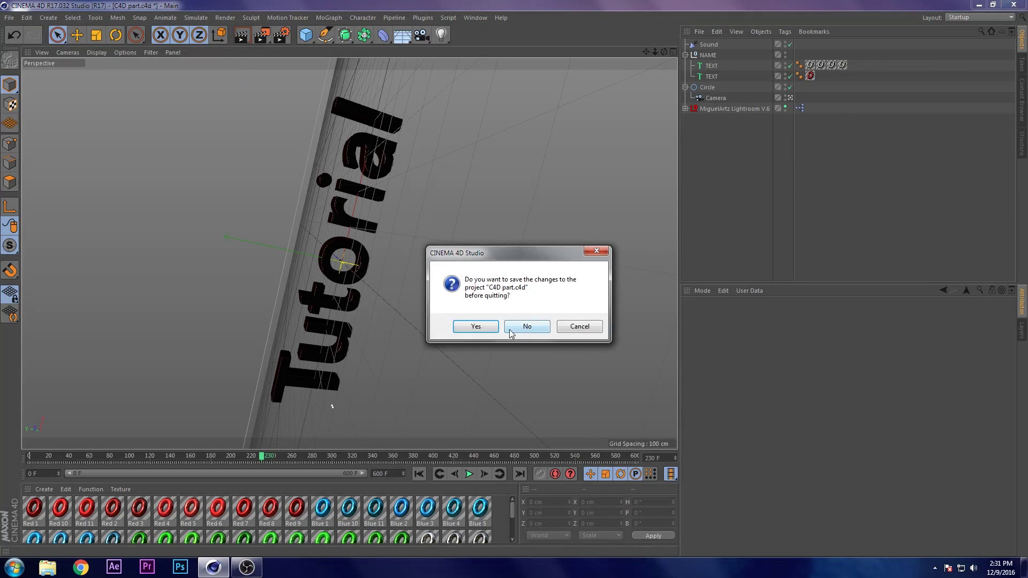
pyautogui.click(527, 327)
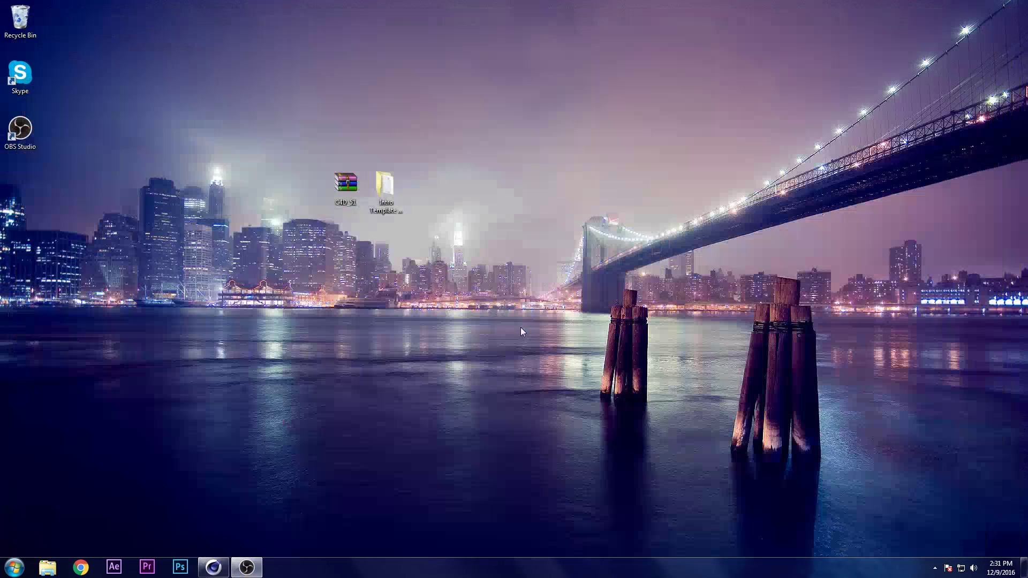
# Check the 602 rendered frames in V2 > Render HERE, then return to V2 and select ae part.
pyautogui.doubleClick(384, 185)
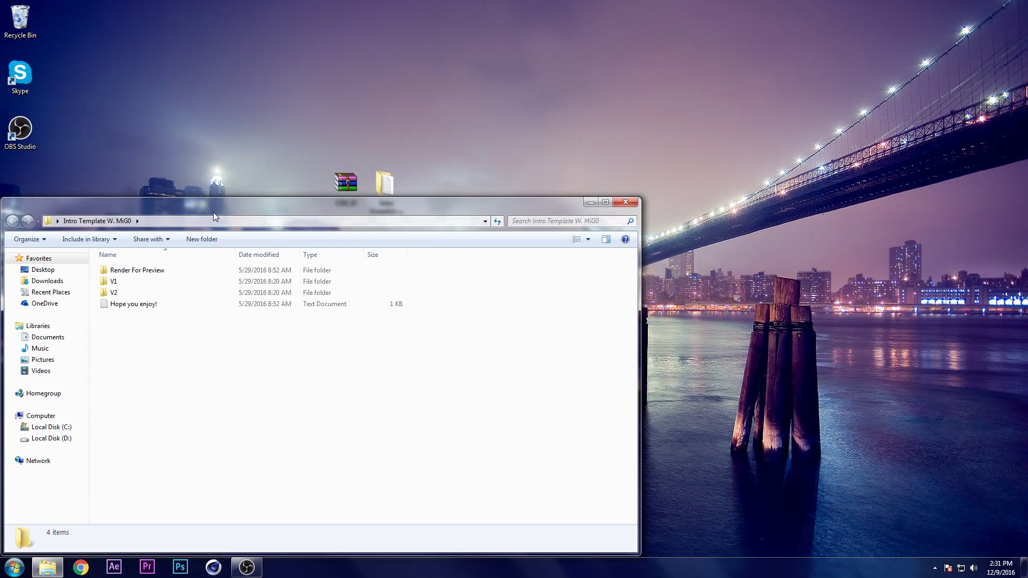
pyautogui.moveTo(213, 212); pyautogui.dragTo(341, 175)
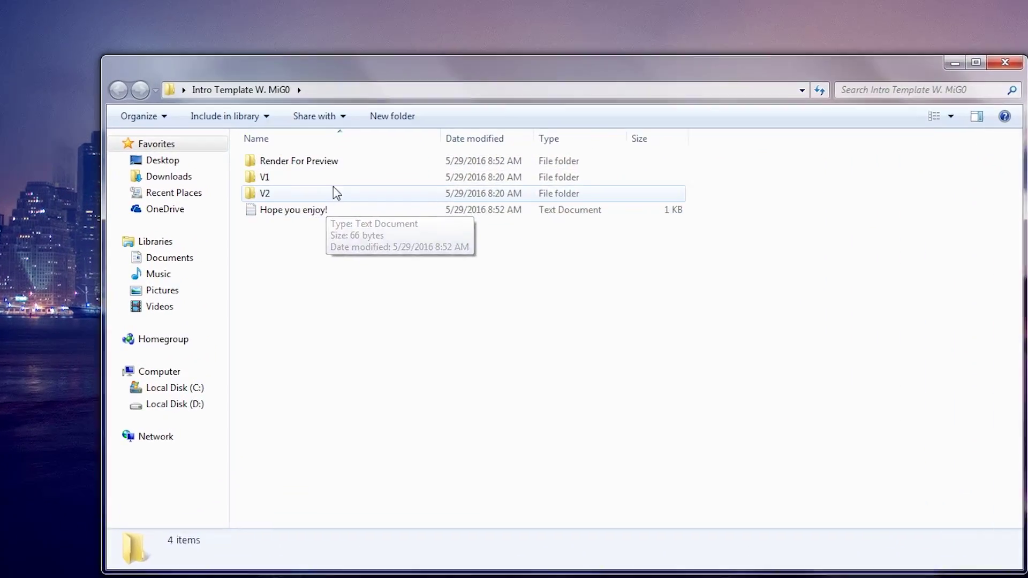
pyautogui.click(288, 255)
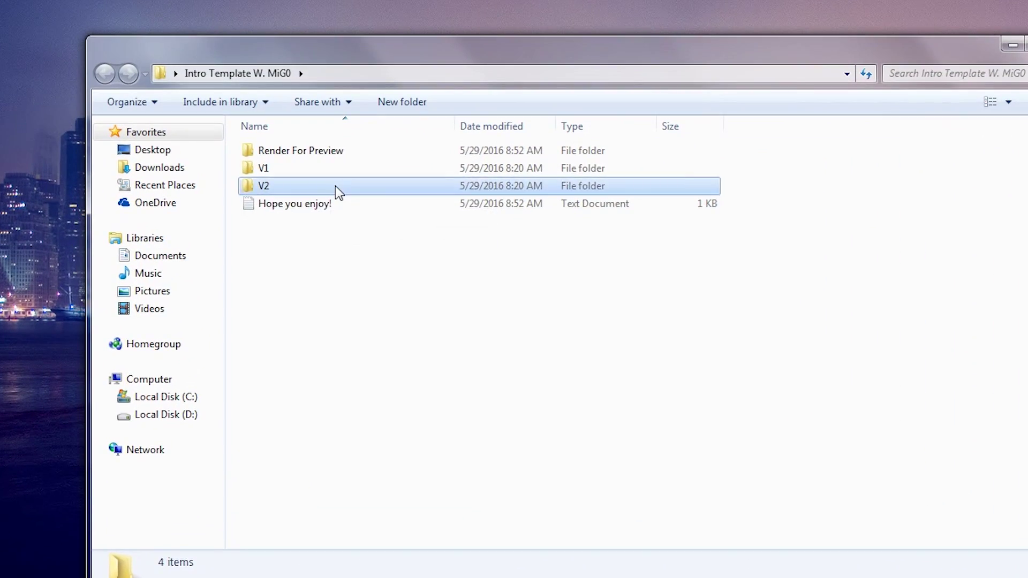
pyautogui.doubleClick(335, 186)
pyautogui.doubleClick(338, 151)
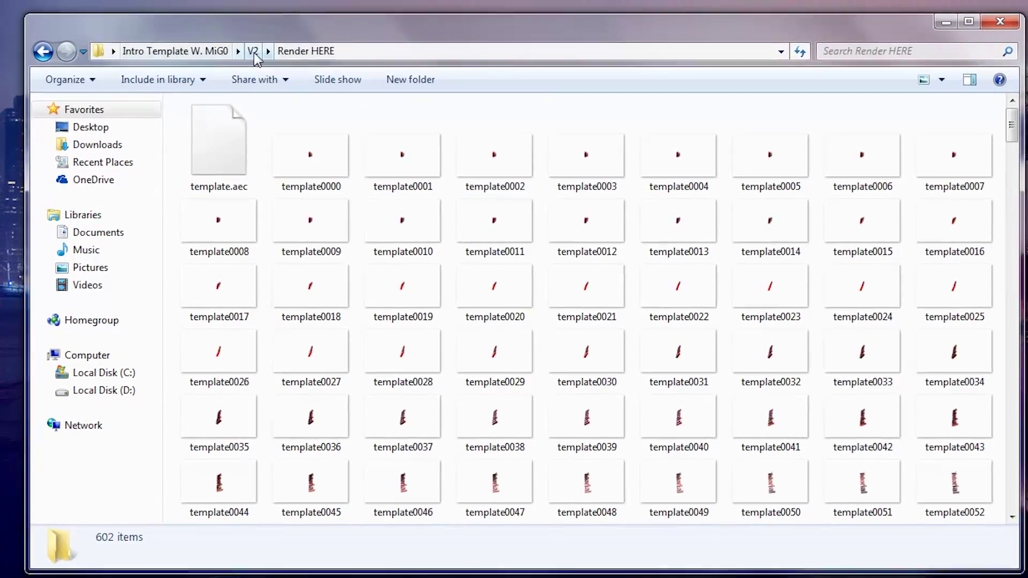
pyautogui.click(279, 60)
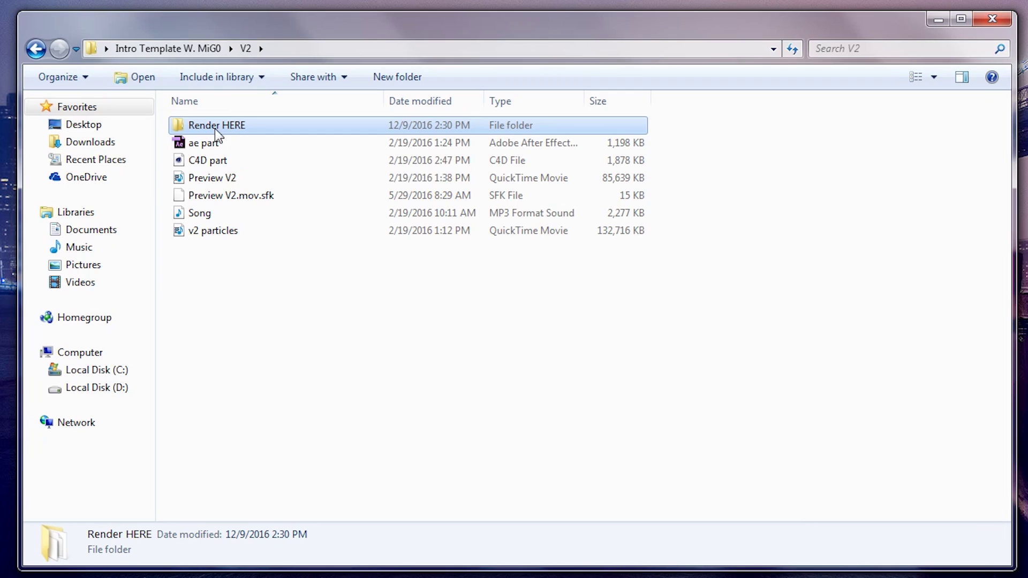
pyautogui.doubleClick(281, 128)
pyautogui.scroll(-20, 743, 431)
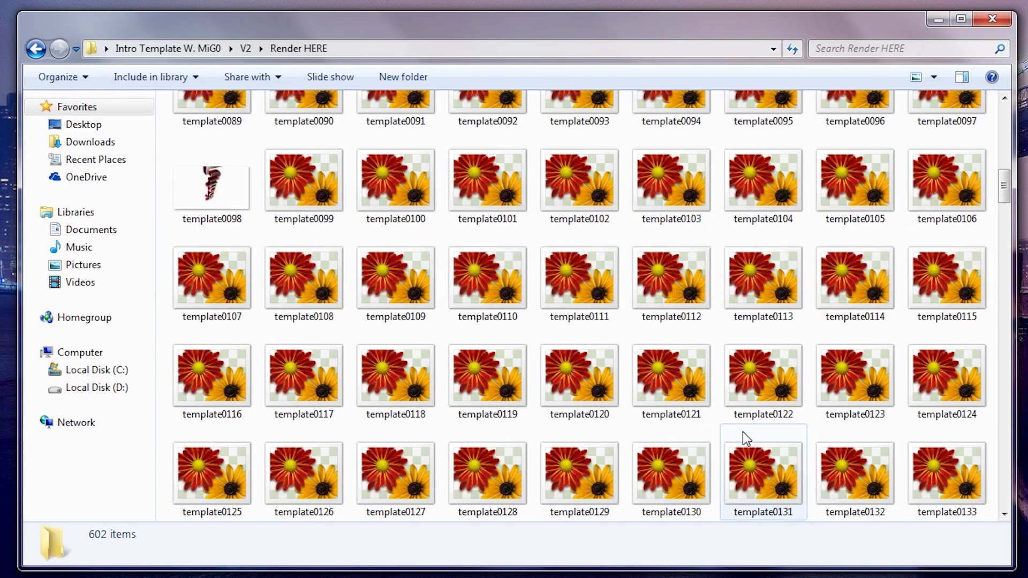
pyautogui.moveTo(1004, 299); pyautogui.dragTo(1005, 494)
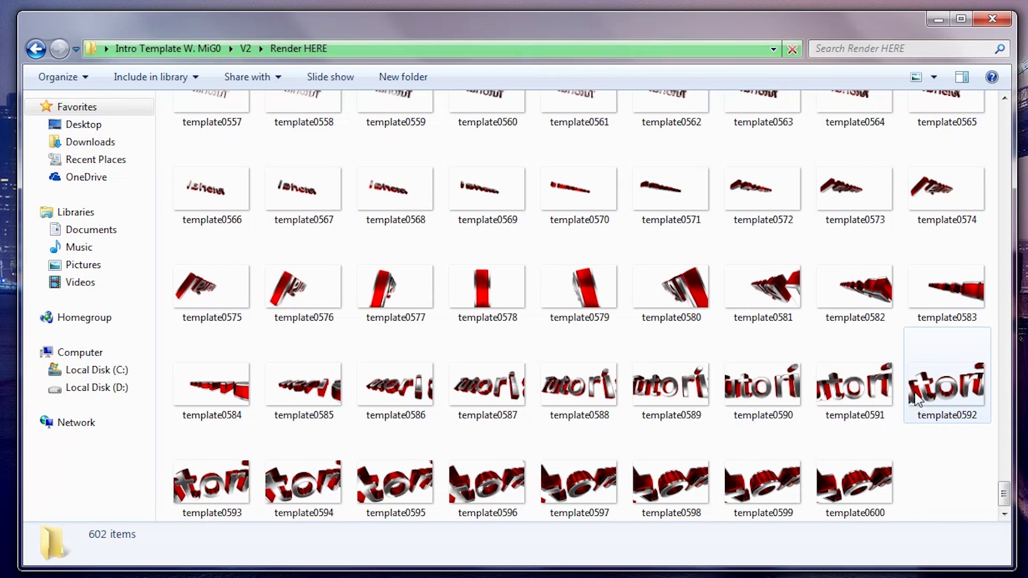
pyautogui.click(248, 49)
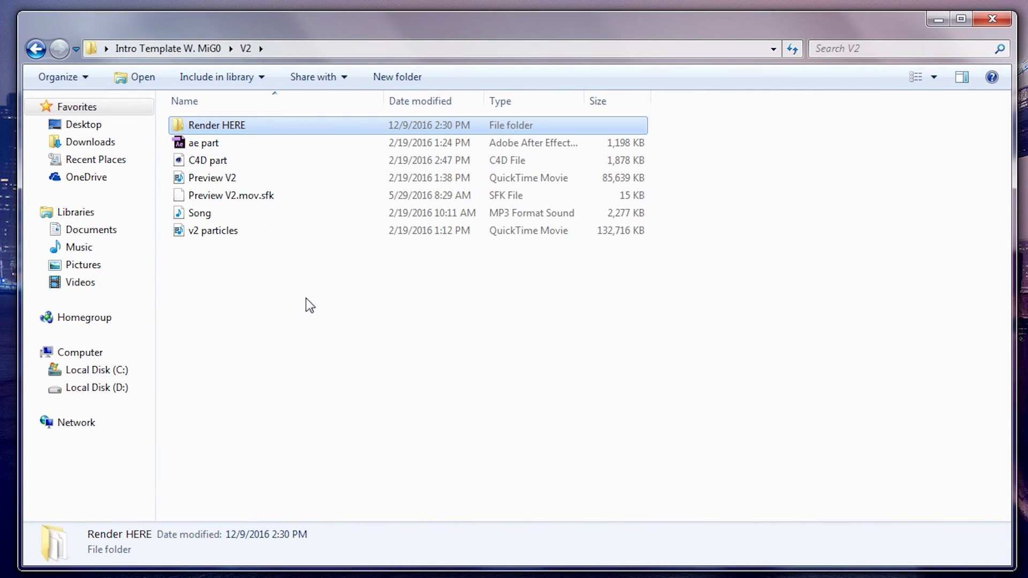
pyautogui.click(249, 144)
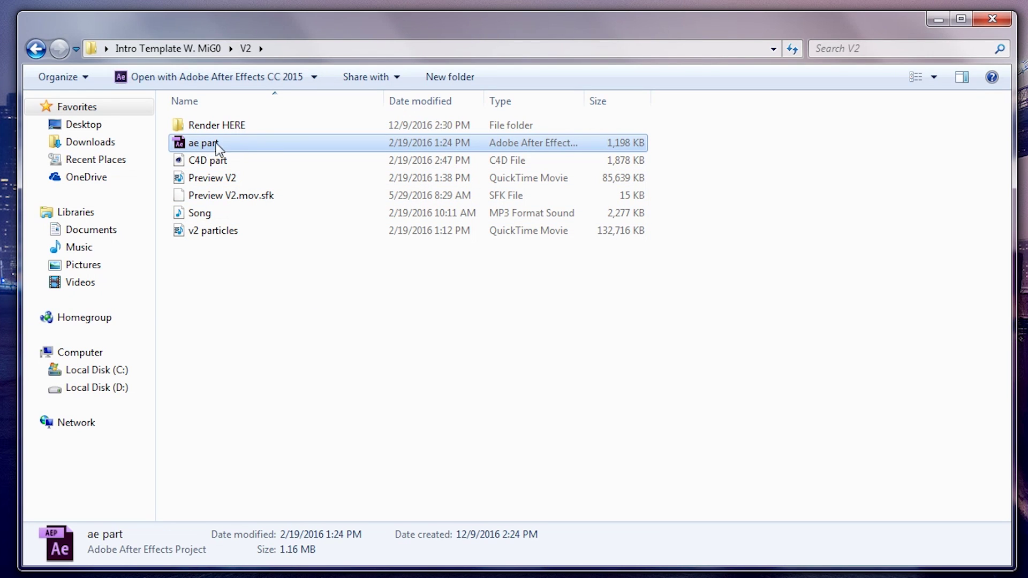
# Open the ae part project in After Effects CC 2015.
pyautogui.doubleClick(266, 146)
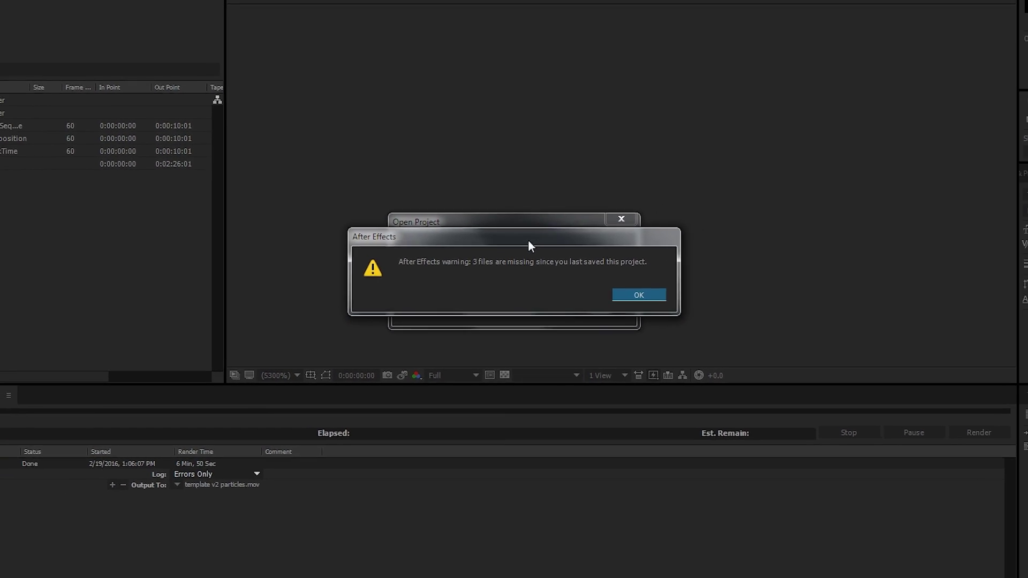
# Dismiss the missing-files warning, jump to 0:00:02:53, and select the template PNG sequence.
pyautogui.click(635, 295)
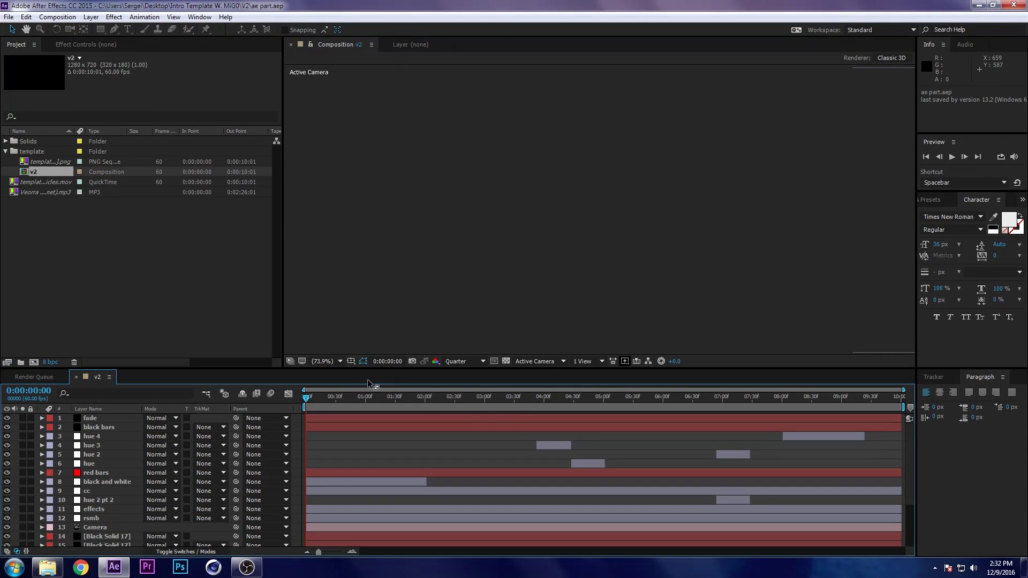
pyautogui.click(479, 397)
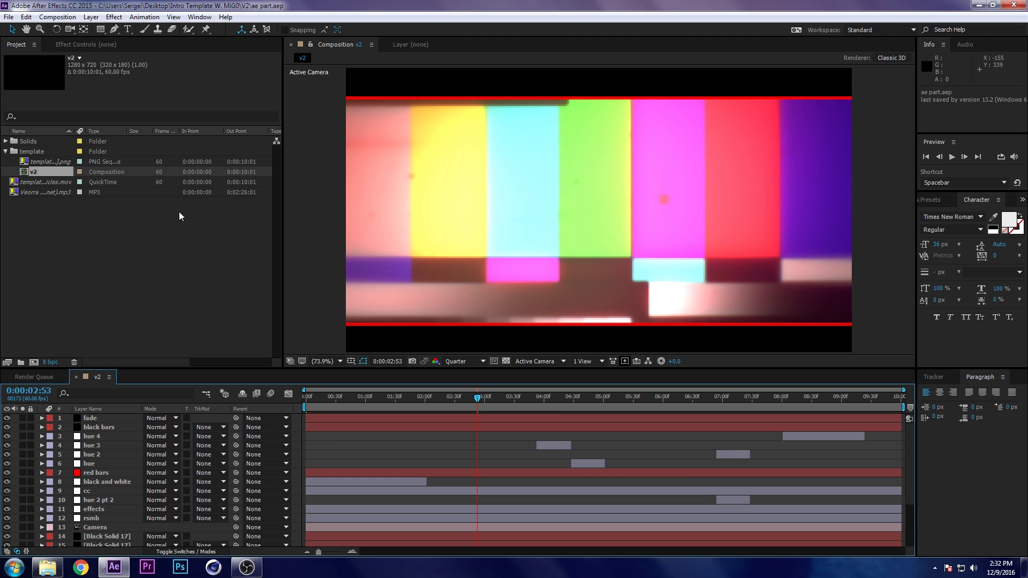
pyautogui.moveTo(73, 131); pyautogui.dragTo(81, 131)
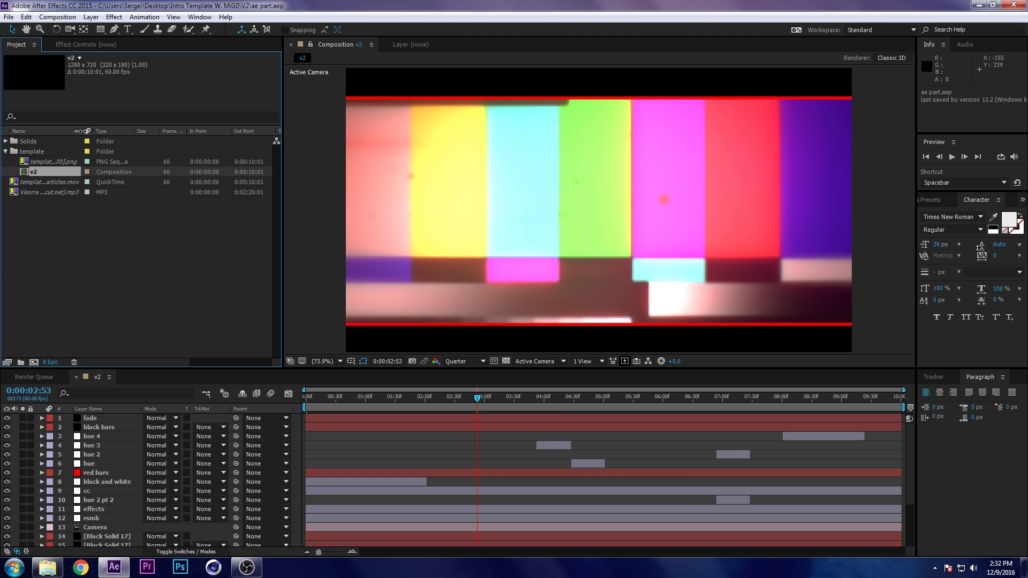
pyautogui.click(64, 161)
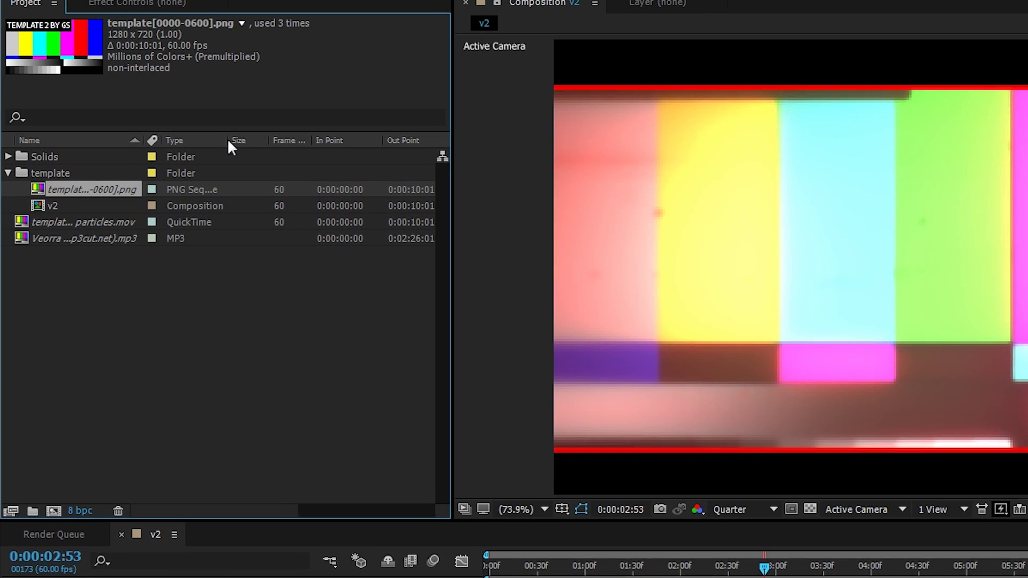
pyautogui.moveTo(228, 141); pyautogui.dragTo(263, 140)
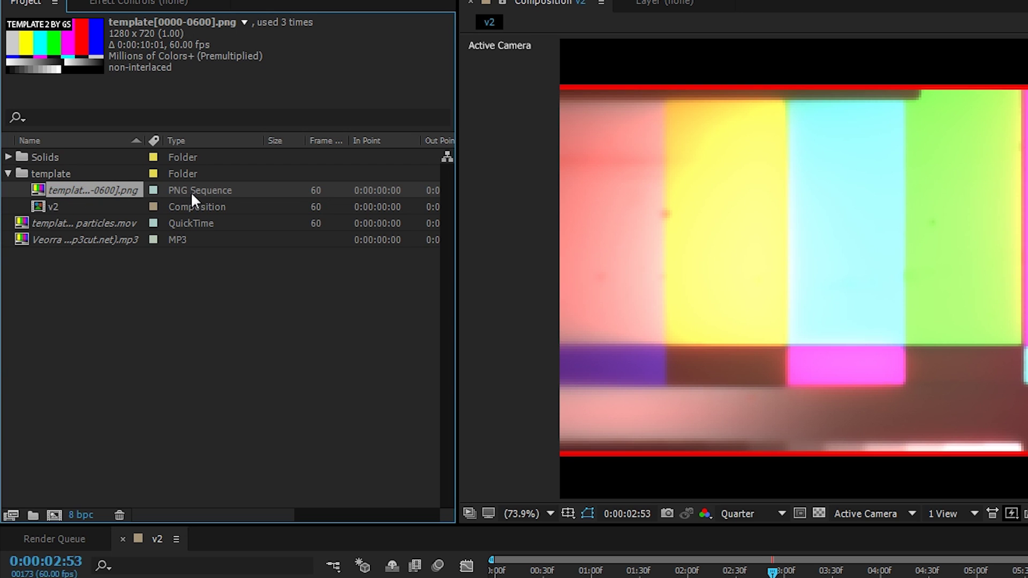
# Replace the template footage with Render HERE's template0000 imported as a PNG sequence.
pyautogui.rightClick(91, 194)
pyautogui.moveTo(224, 320)
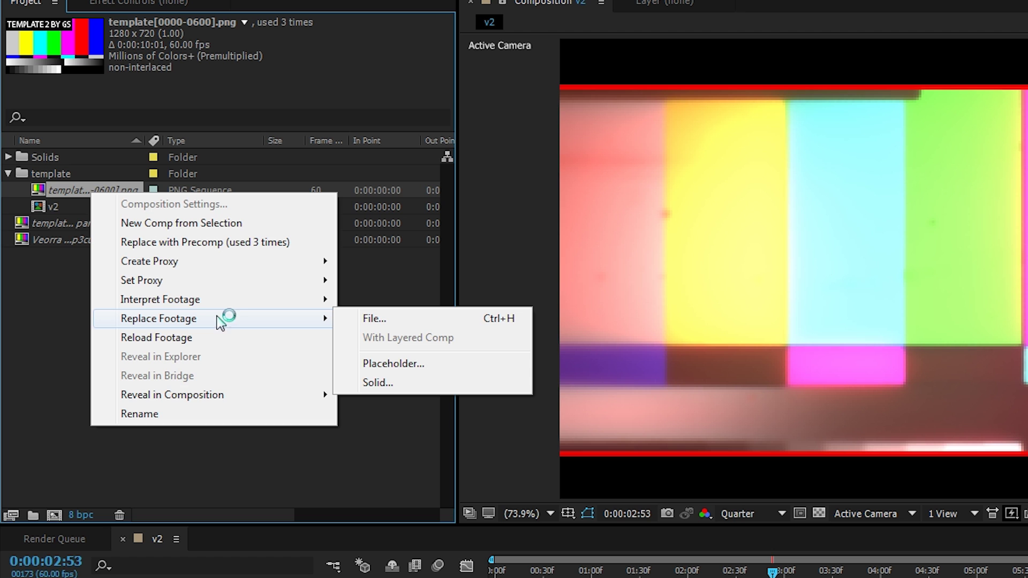
pyautogui.click(379, 319)
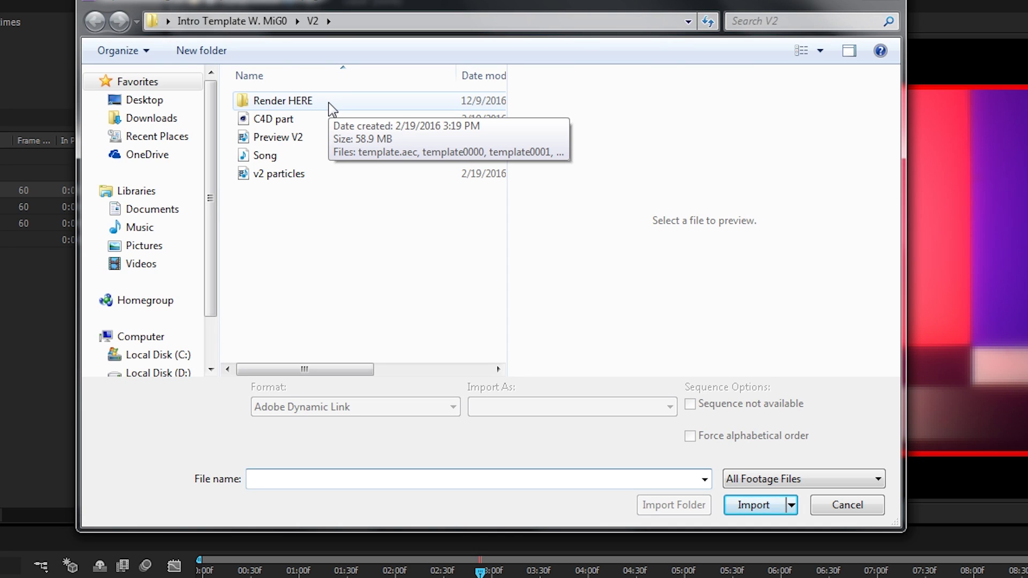
pyautogui.doubleClick(332, 108)
pyautogui.click(294, 107)
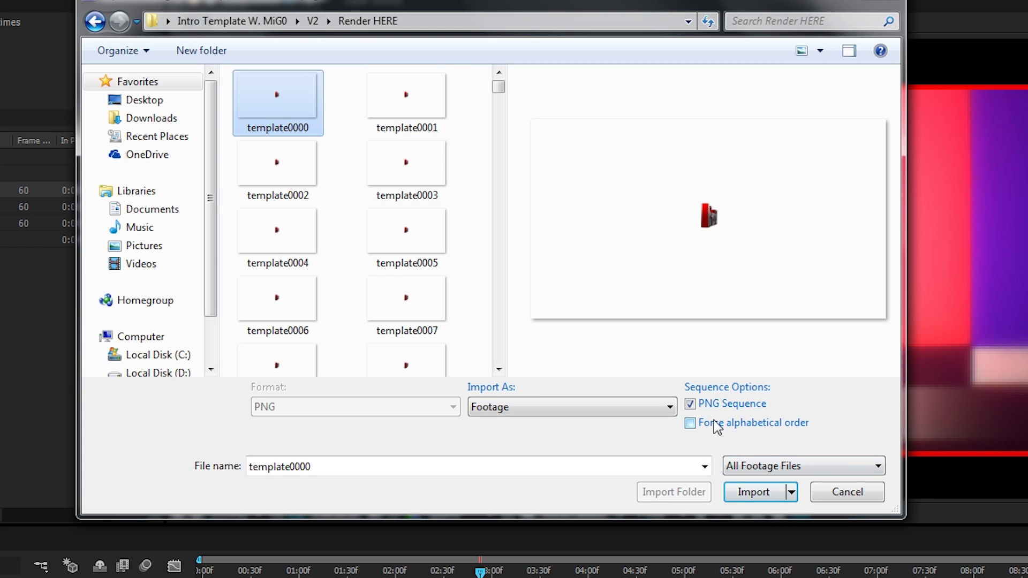
pyautogui.click(691, 405)
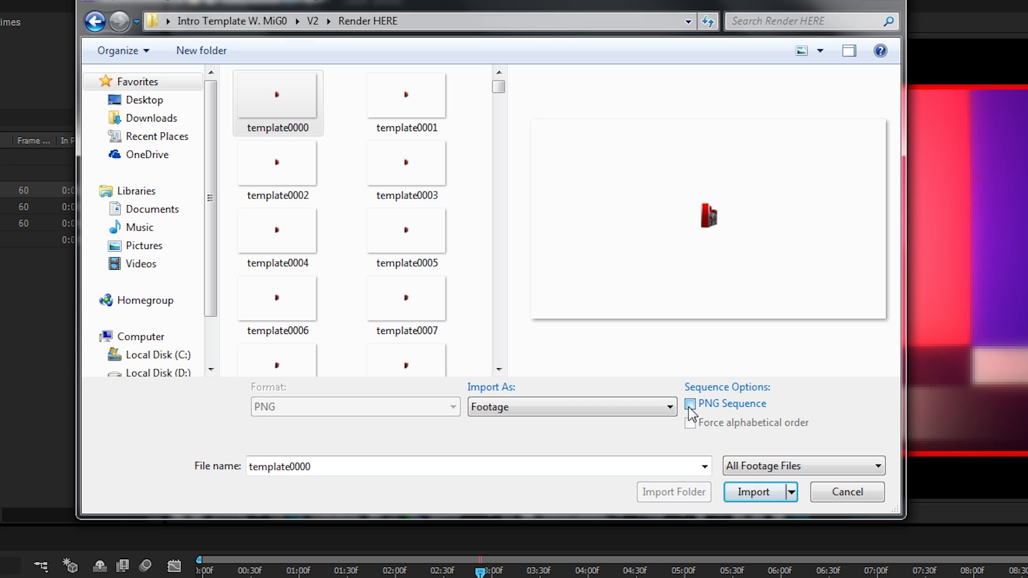
pyautogui.click(276, 96)
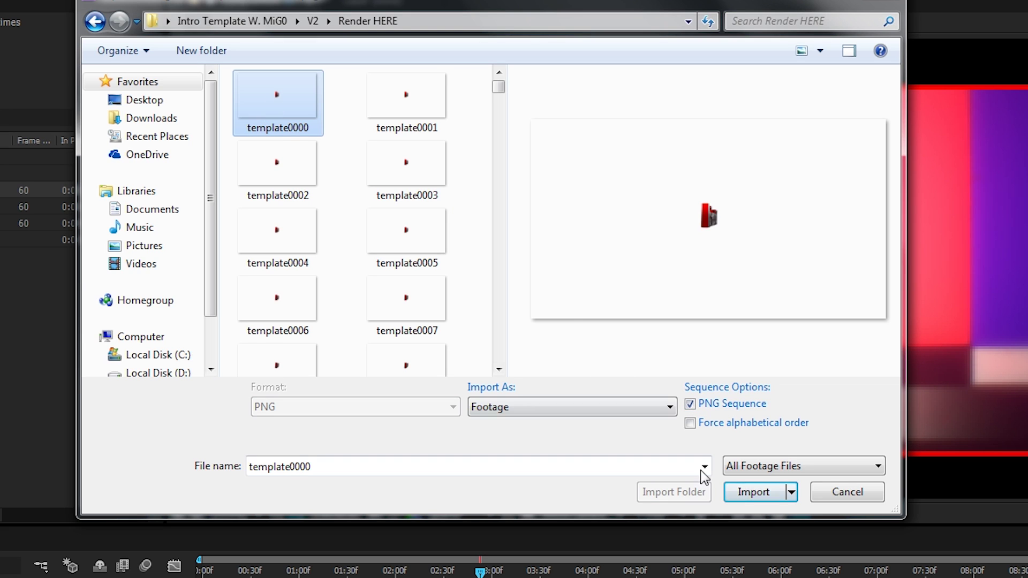
pyautogui.click(753, 493)
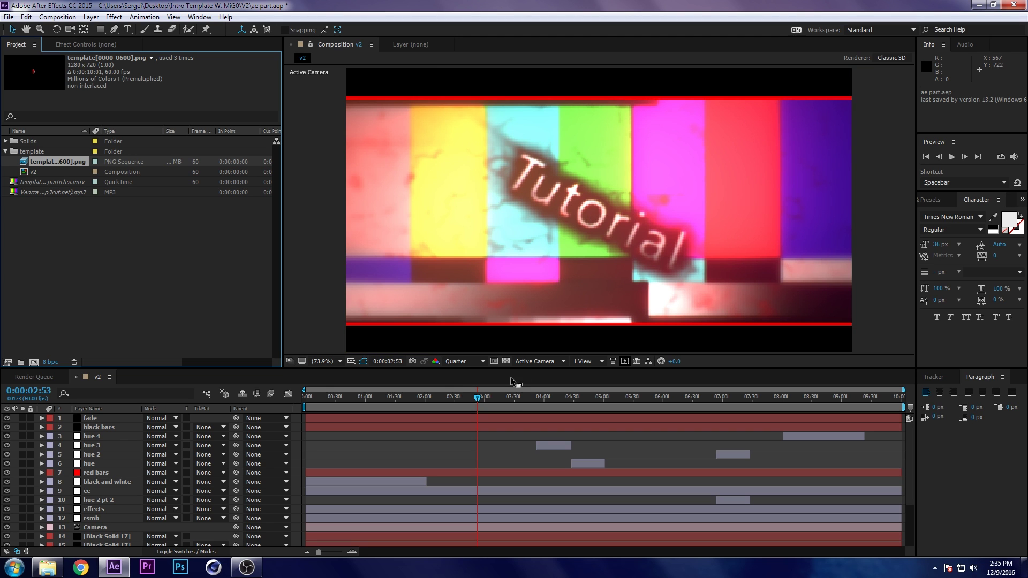
# Set the composition preview resolution to Full.
pyautogui.click(464, 362)
pyautogui.click(465, 388)
pyautogui.click(476, 364)
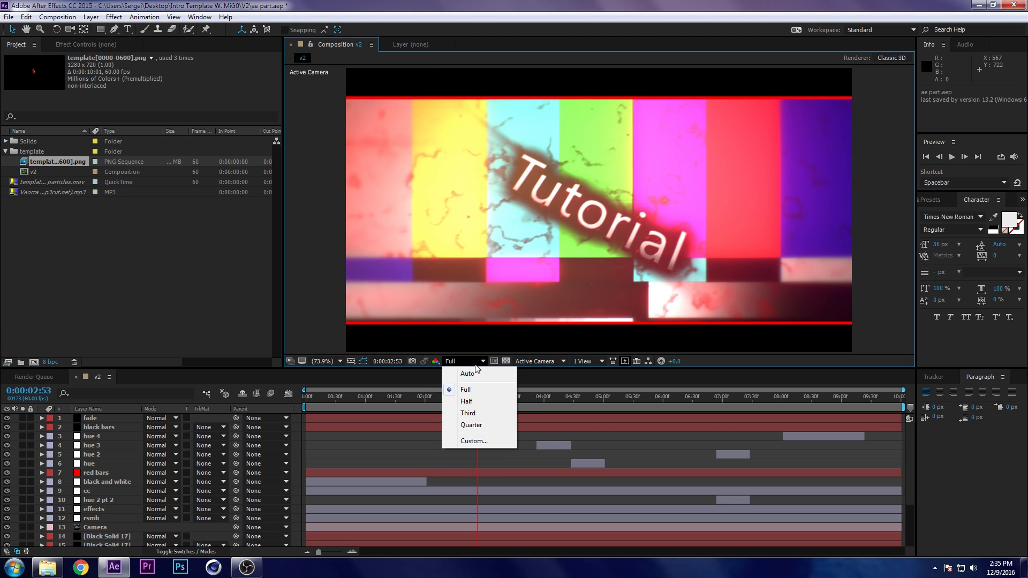
pyautogui.click(427, 385)
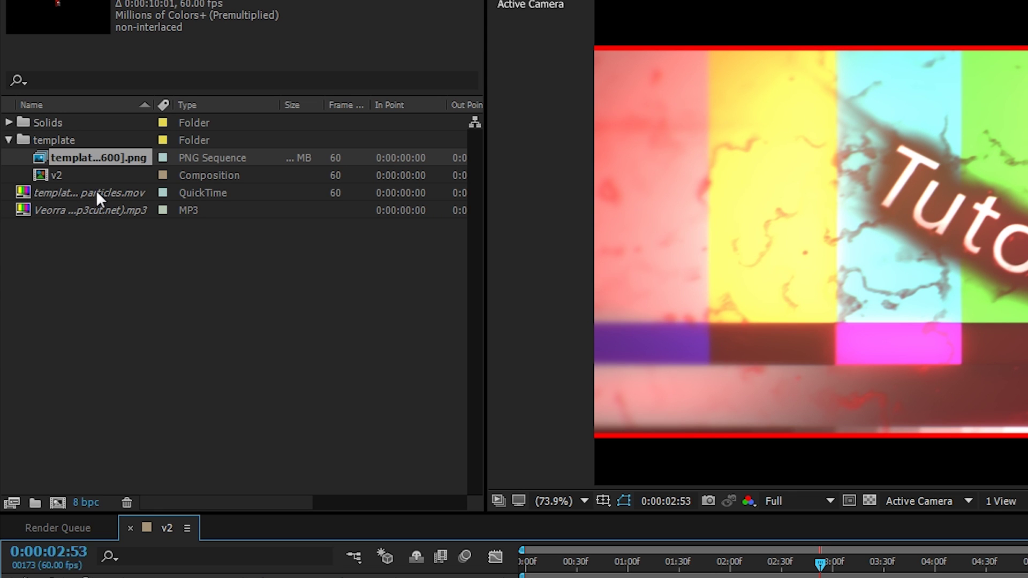
# Replace the missing particles footage with v2 particles from the V2 folder.
pyautogui.click(97, 193)
pyautogui.rightClick(97, 194)
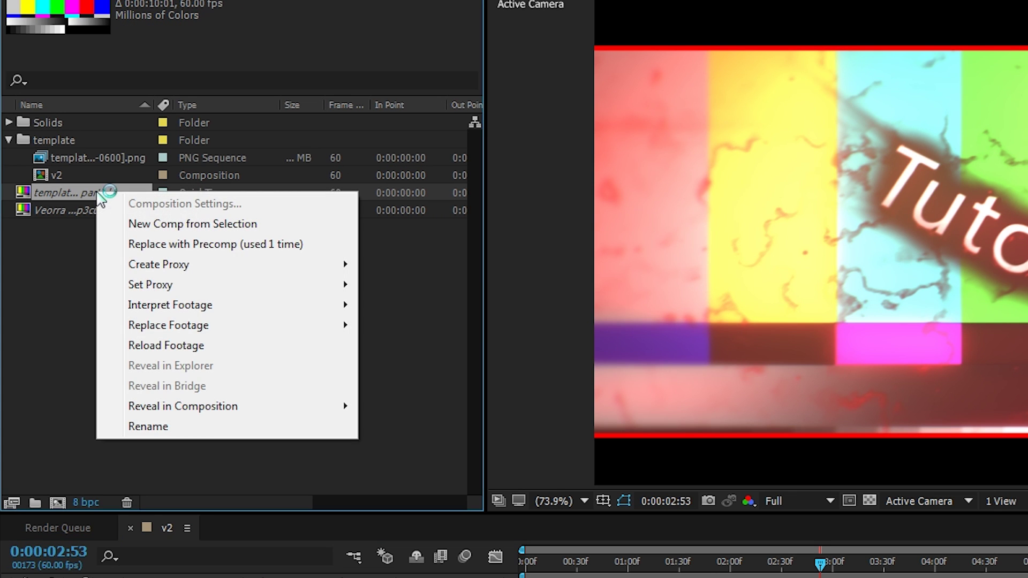
pyautogui.moveTo(249, 326)
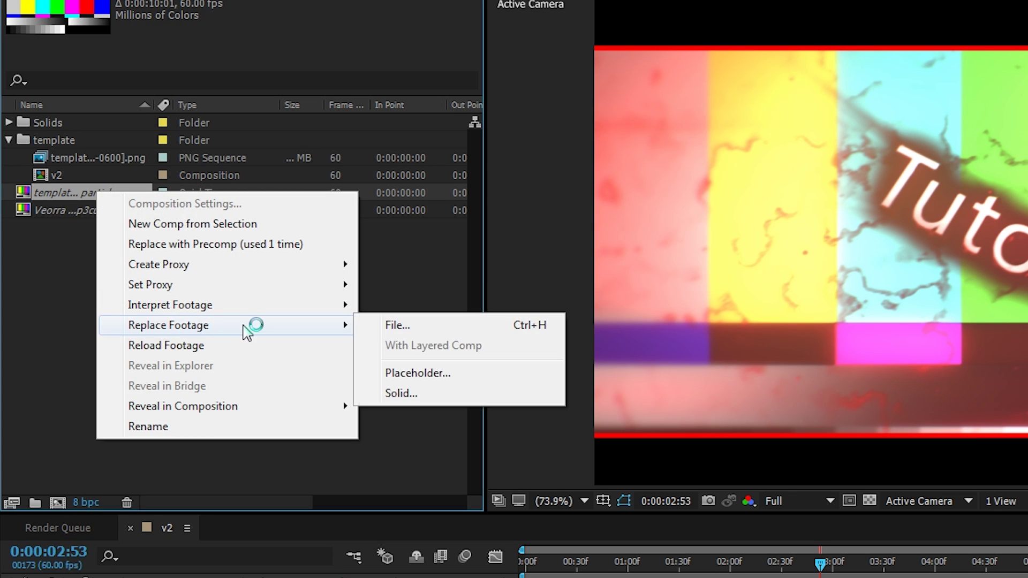
pyautogui.click(394, 326)
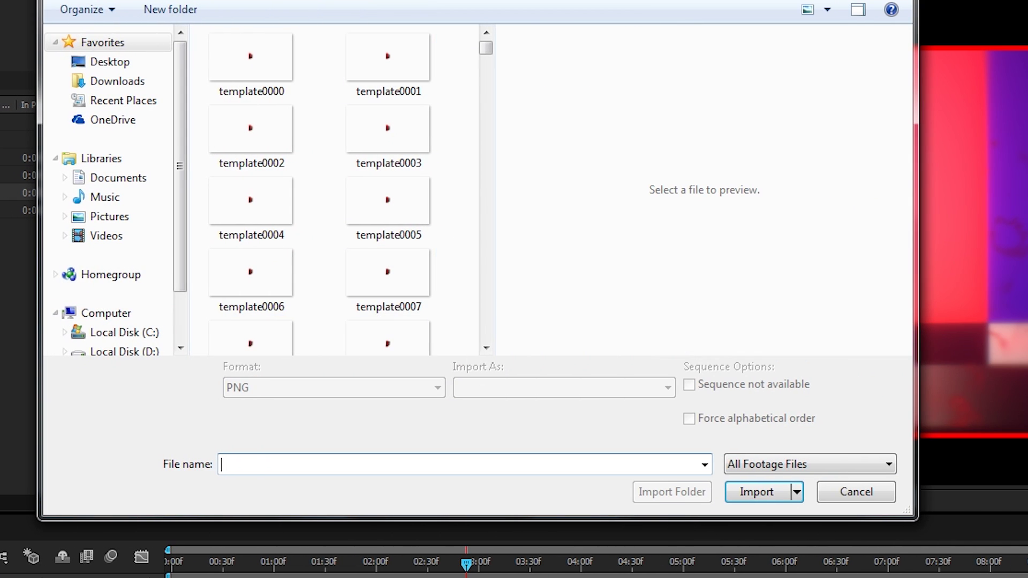
pyautogui.click(293, 2)
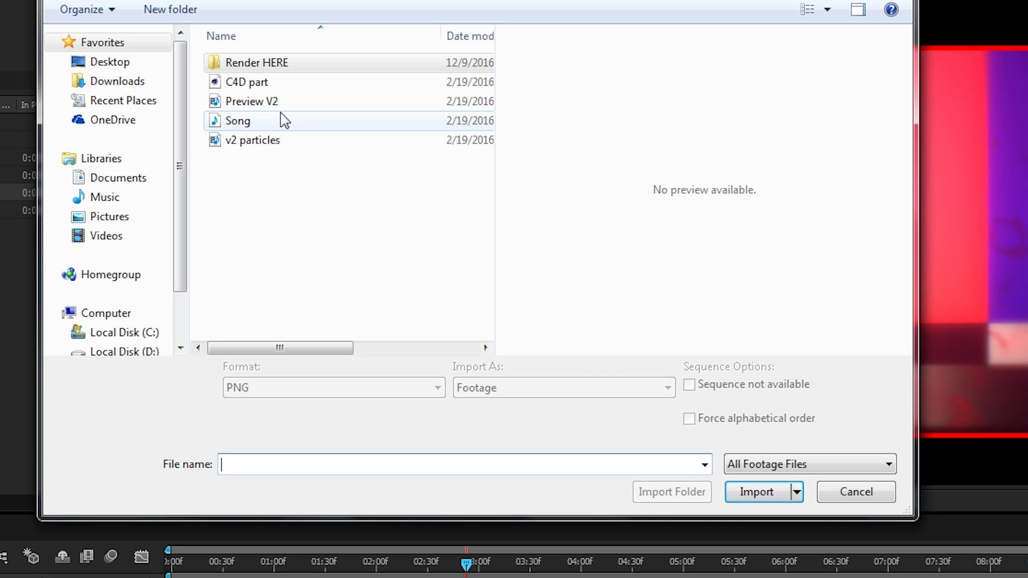
pyautogui.doubleClick(257, 122)
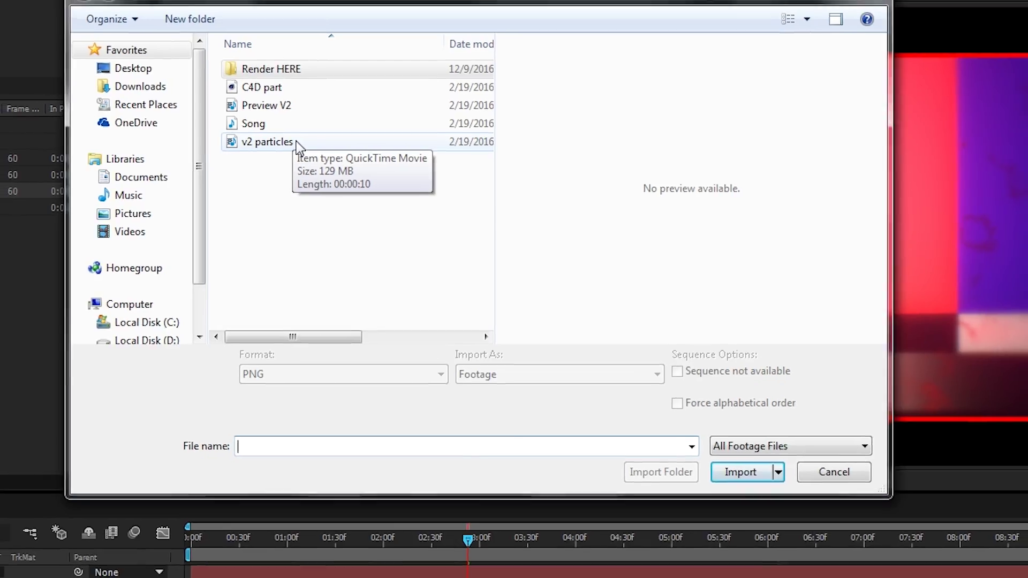
pyautogui.click(278, 140)
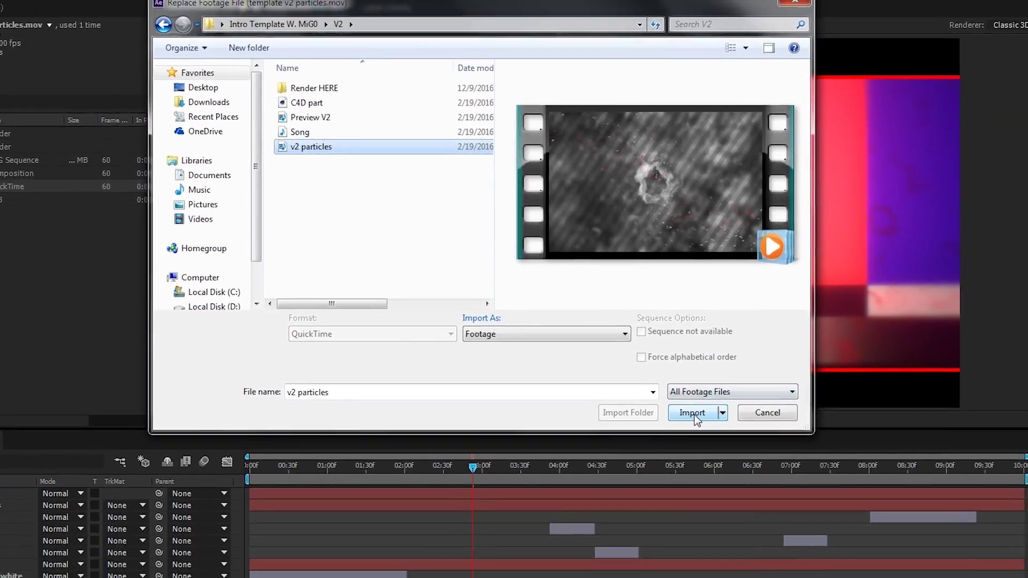
pyautogui.click(693, 413)
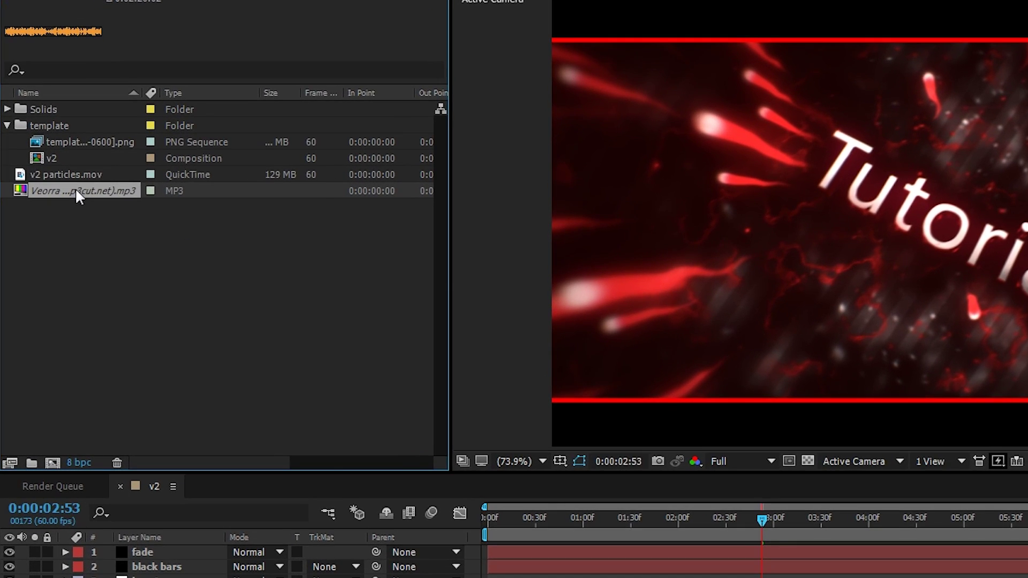
# Replace the missing MP3 item with Song.mp3 from the V2 folder, becoming layer 22 in v2.
pyautogui.rightClick(49, 191)
pyautogui.moveTo(185, 316)
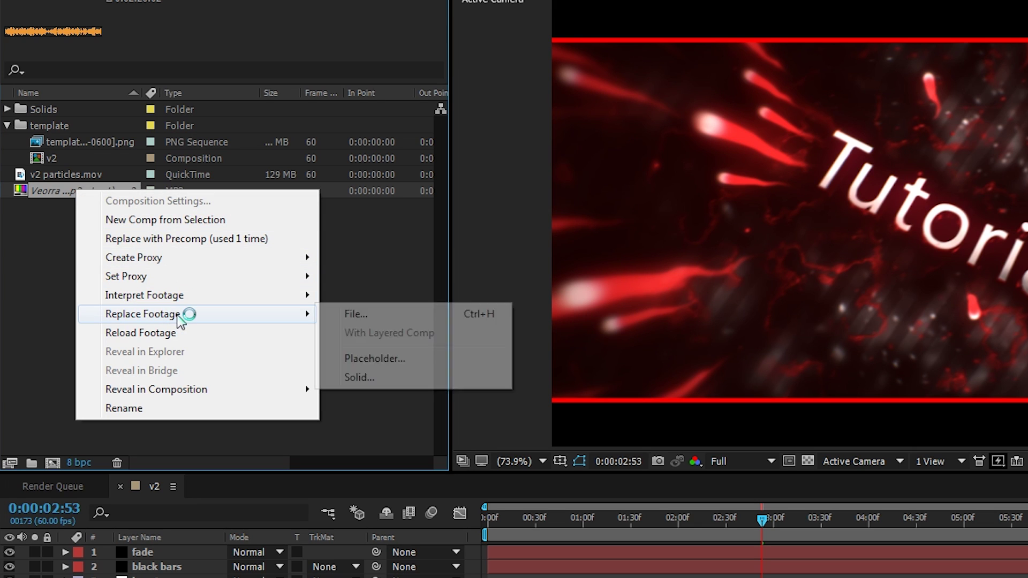
pyautogui.click(45, 265)
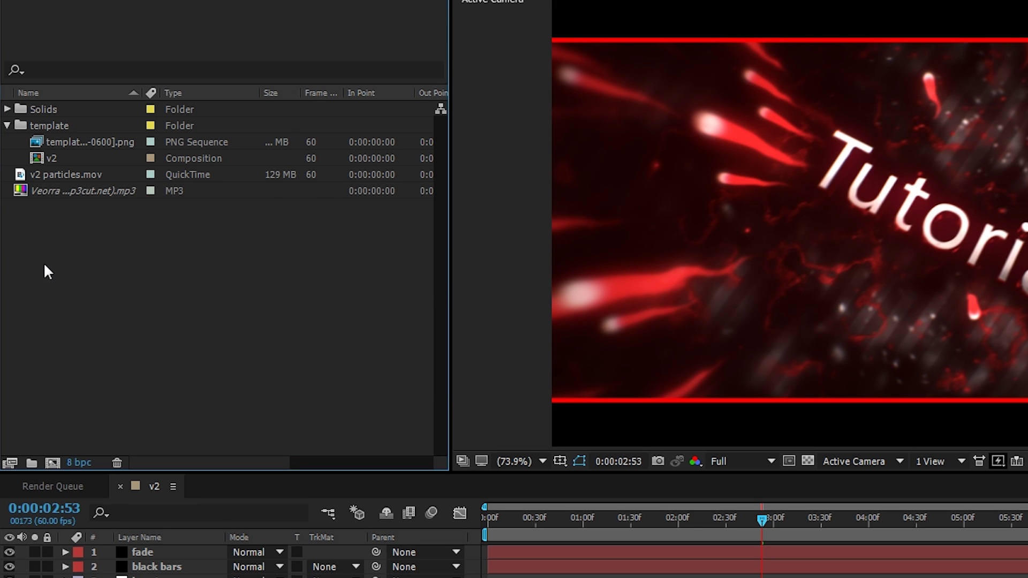
pyautogui.click(63, 190)
pyautogui.rightClick(64, 192)
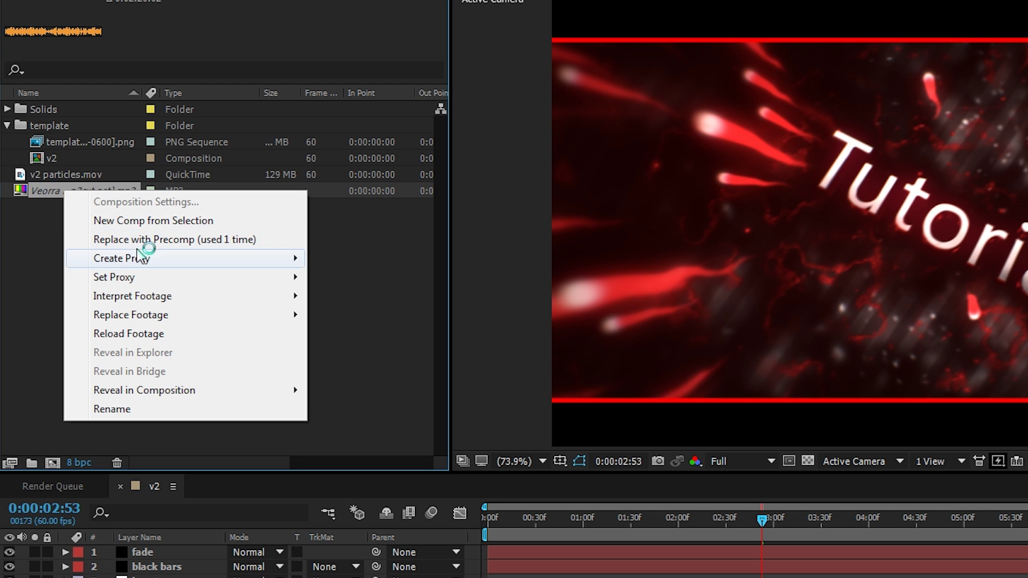
pyautogui.moveTo(167, 317)
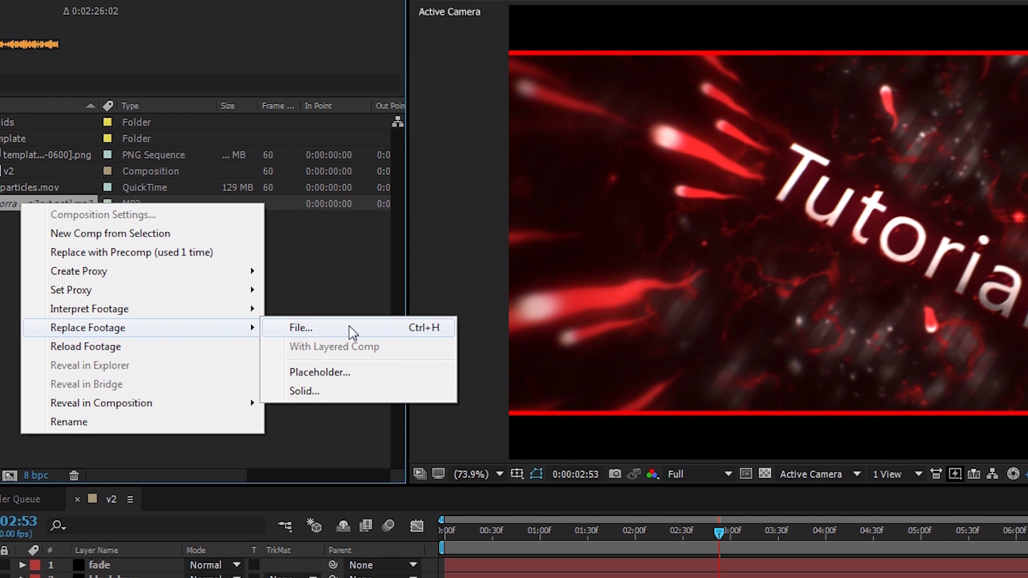
pyautogui.click(344, 315)
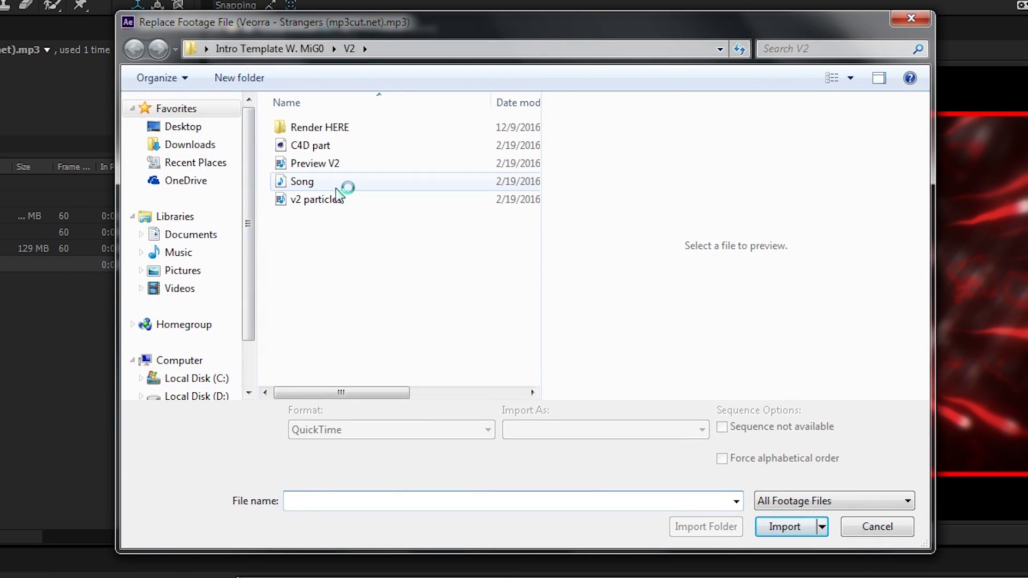
pyautogui.click(387, 171)
pyautogui.click(786, 527)
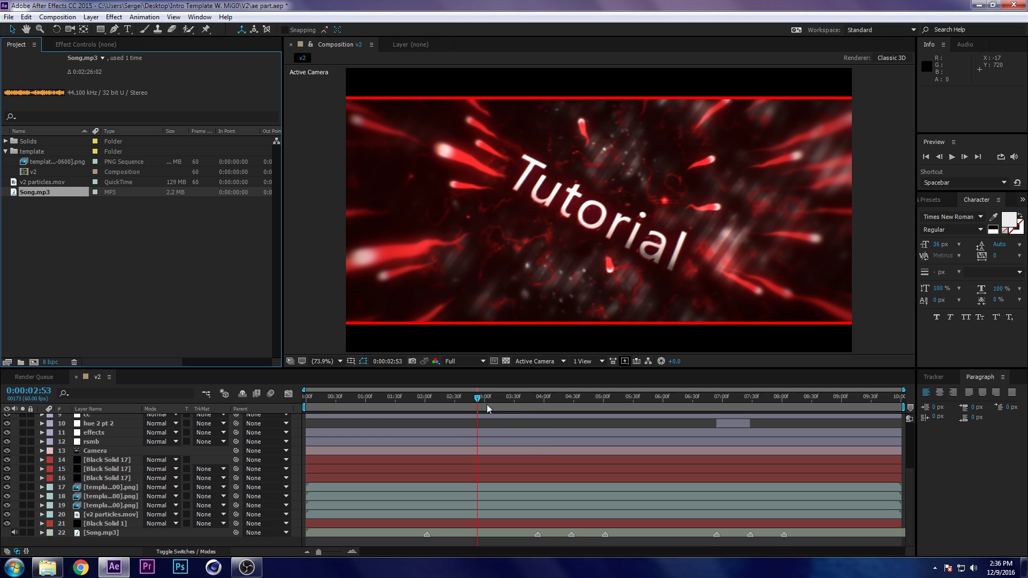
# Add the Song composition to the render queue.
pyautogui.hotkey('alt', 'f')
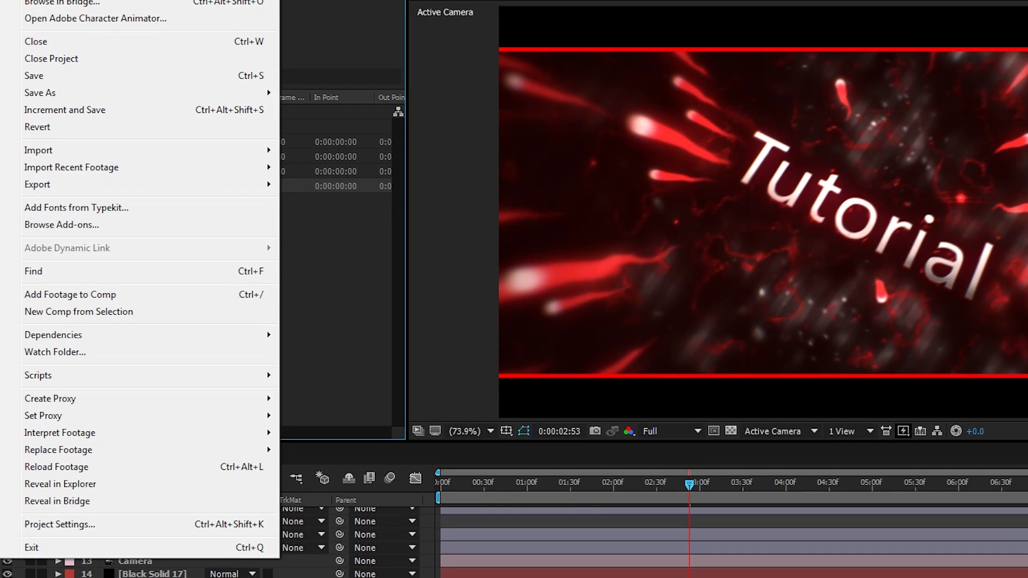
pyautogui.moveTo(97, 190)
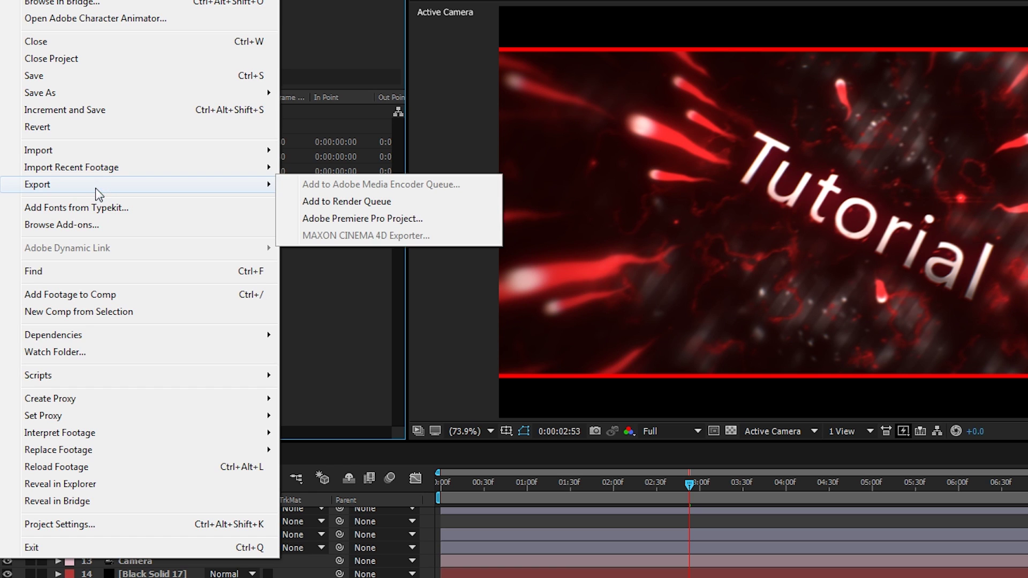
pyautogui.click(347, 202)
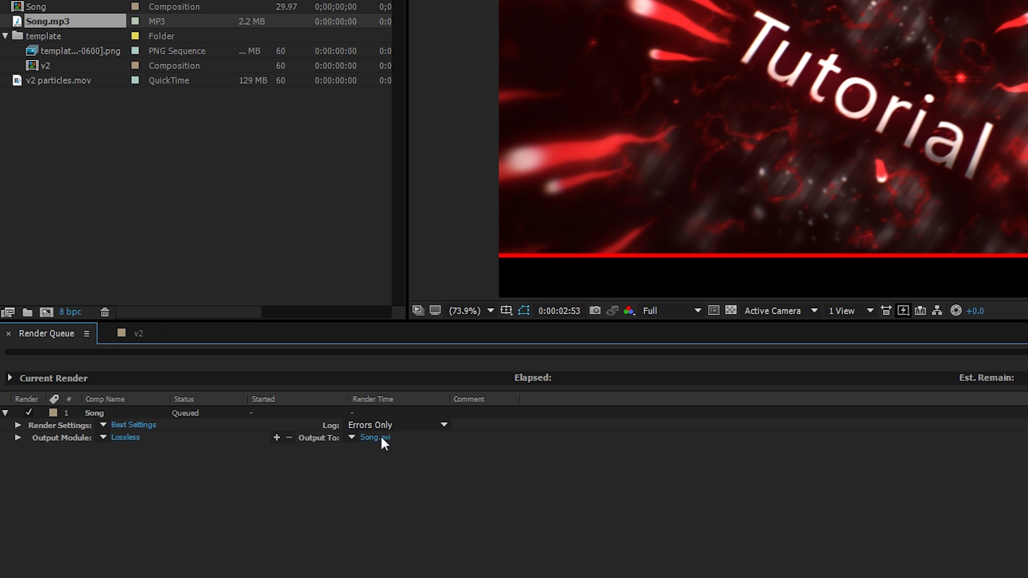
# Set the output file to intro.avi on the Desktop and start the render.
pyautogui.click(377, 438)
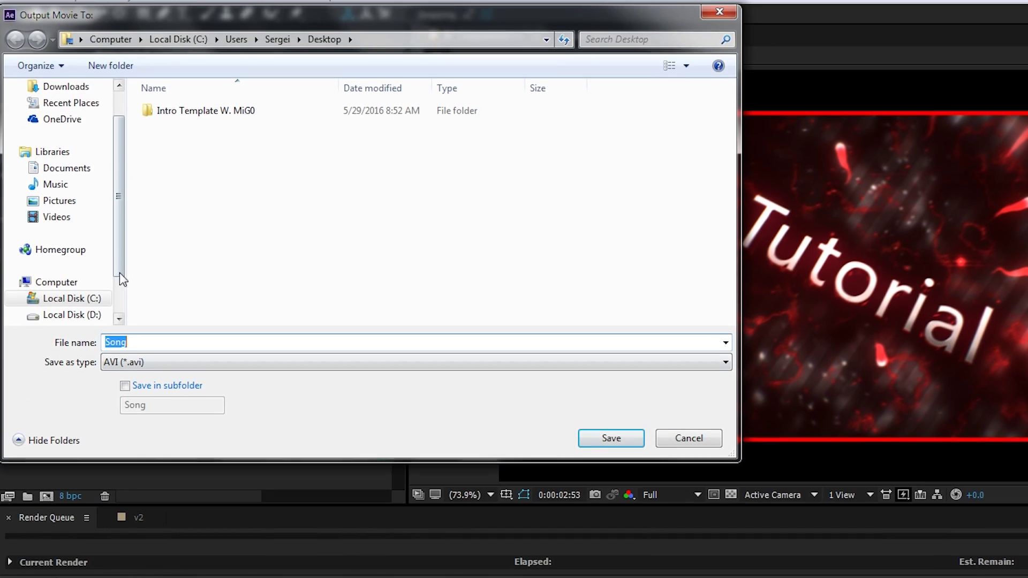
pyautogui.scroll(1, 85, 129)
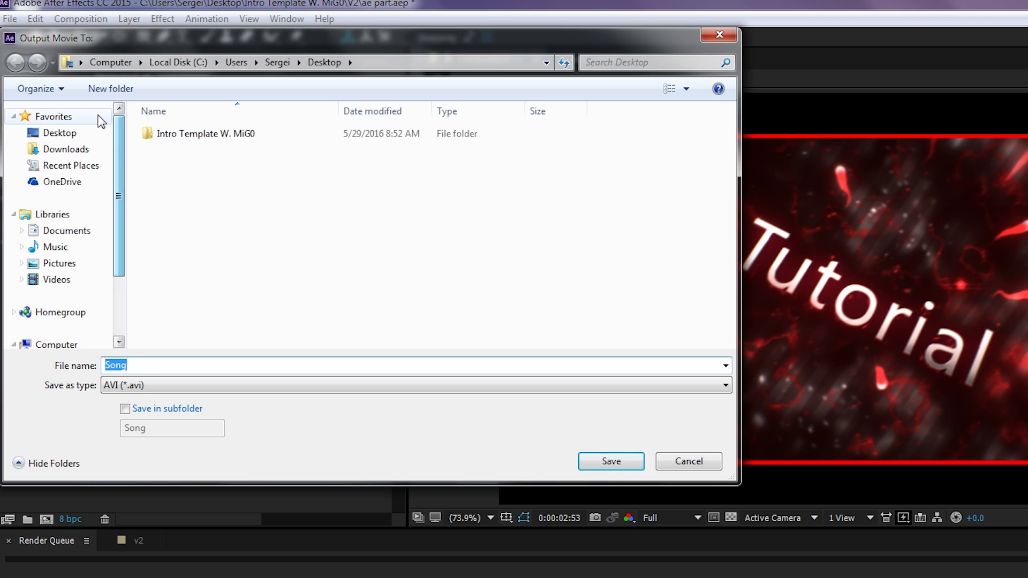
pyautogui.click(83, 134)
pyautogui.doubleClick(232, 364)
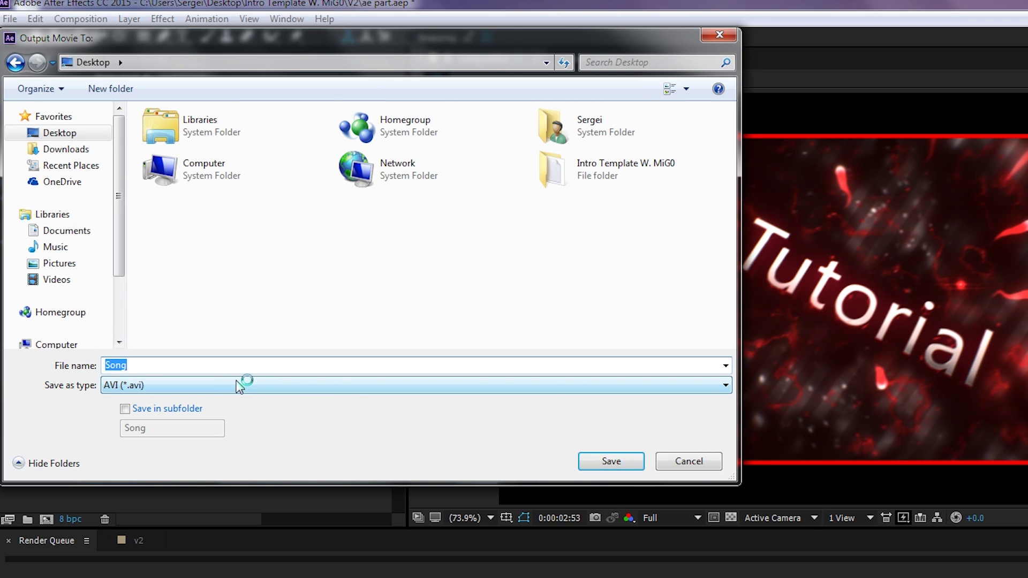
pyautogui.write('intro')
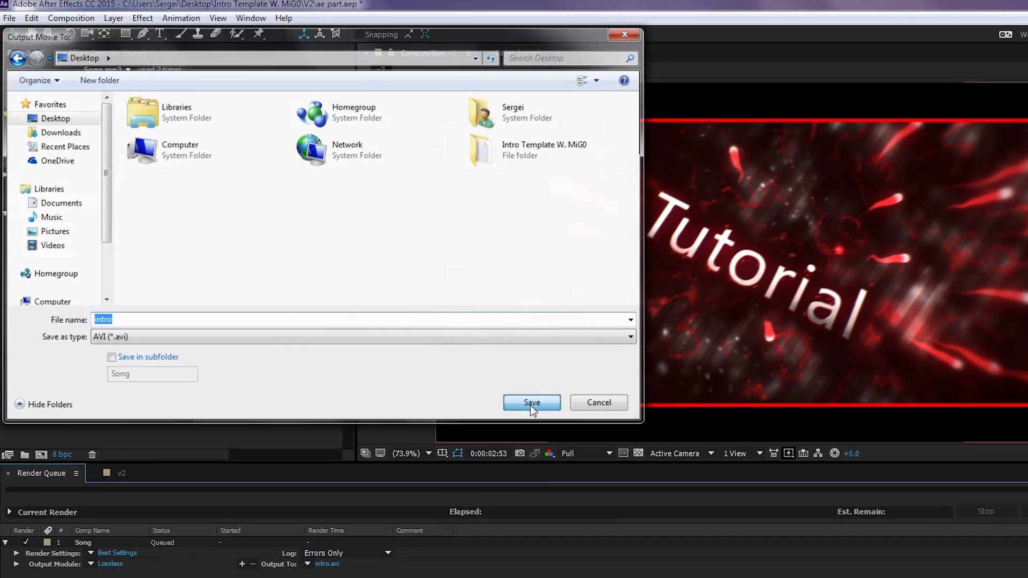
pyautogui.click(589, 445)
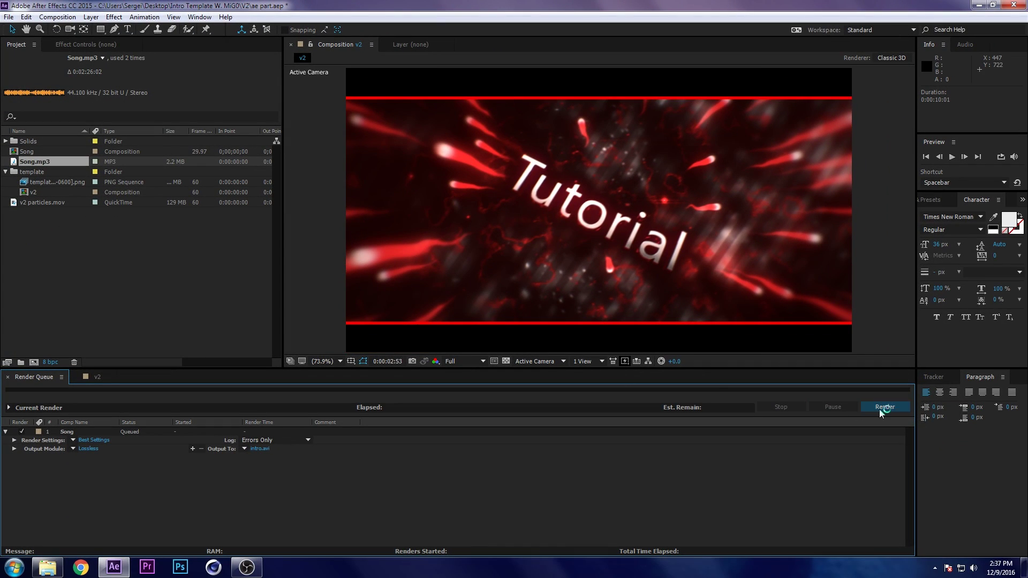
pyautogui.click(884, 408)
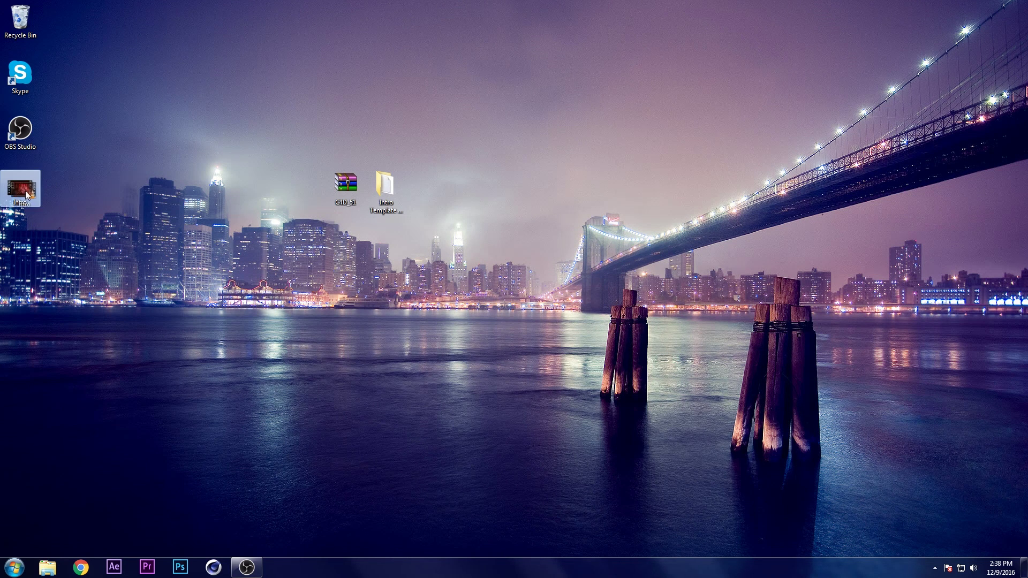
# Move the 1.54 GB, 10-second Intro AVI next to the Intro Template folder and check its details.
pyautogui.moveTo(27, 195); pyautogui.dragTo(431, 195)
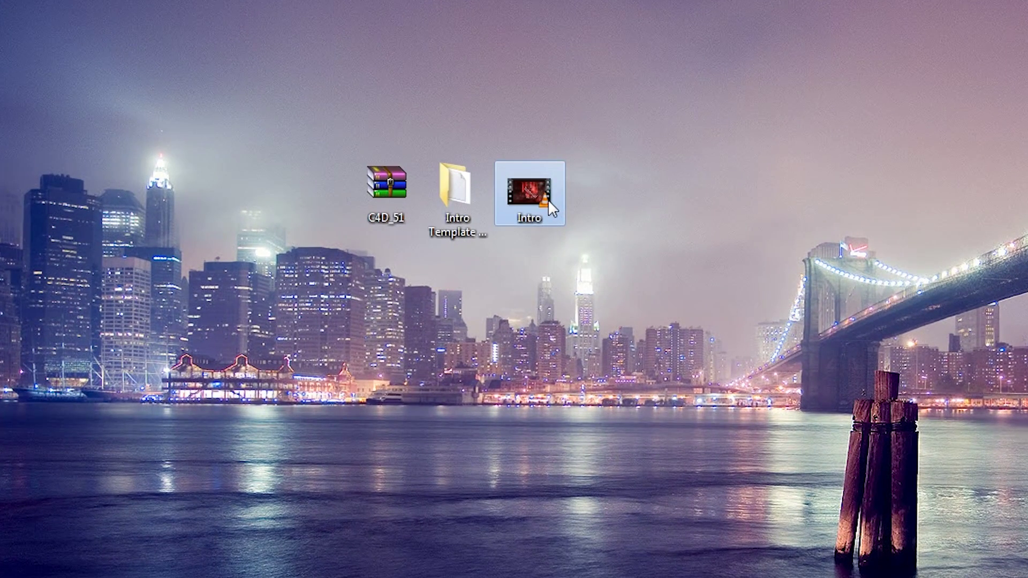
pyautogui.moveTo(548, 199)
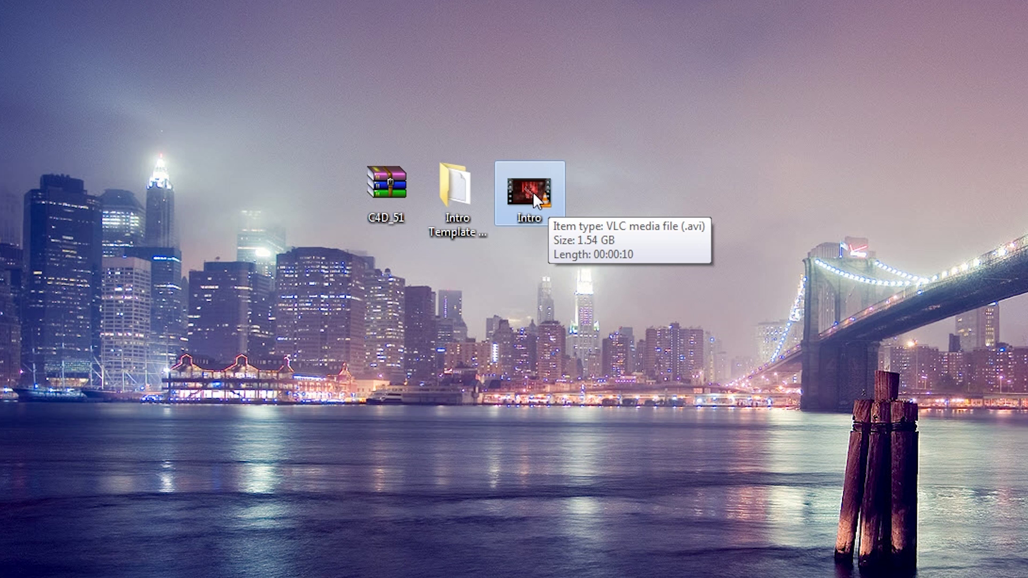
pyautogui.click(620, 174)
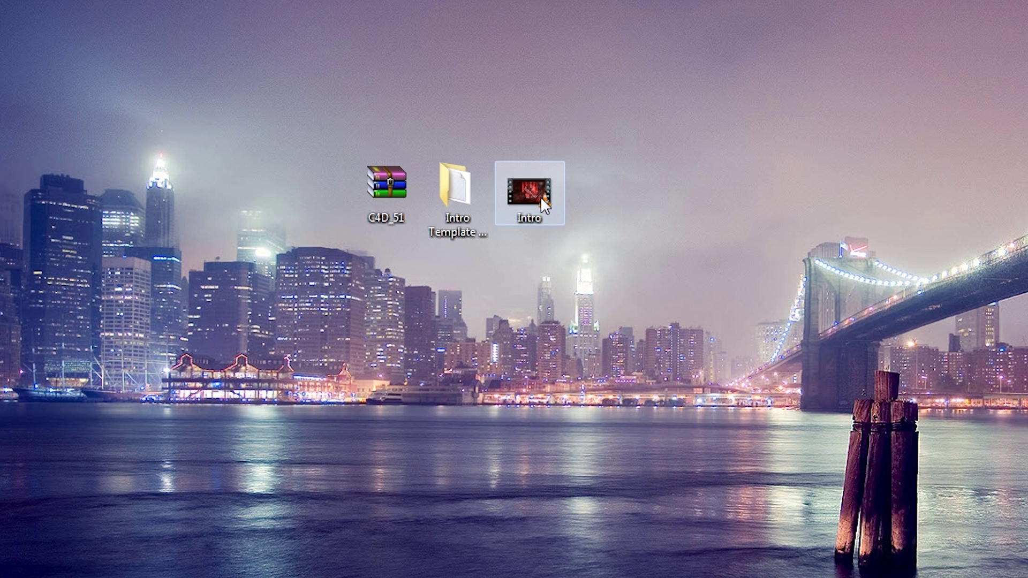
pyautogui.doubleClick(541, 203)
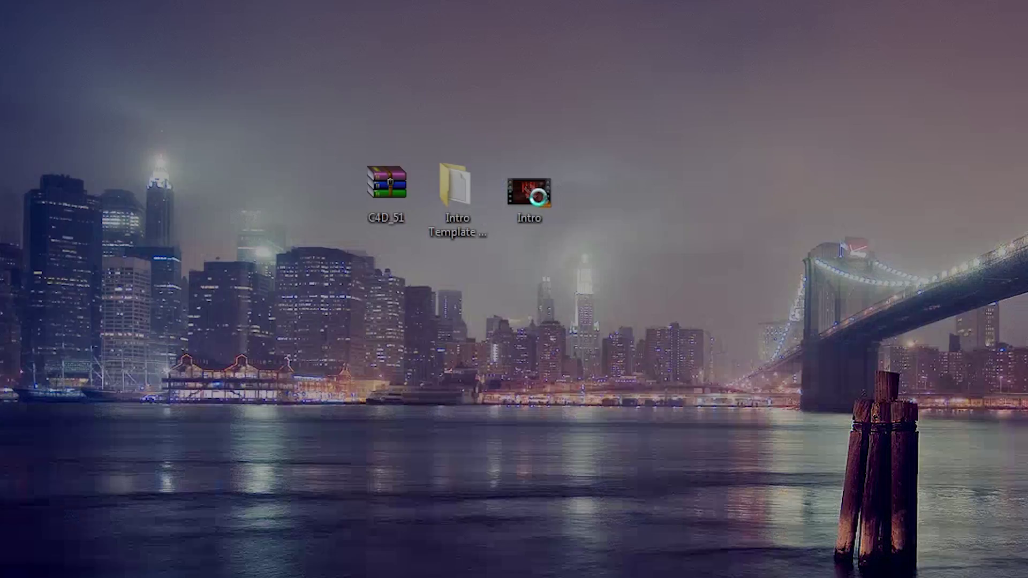